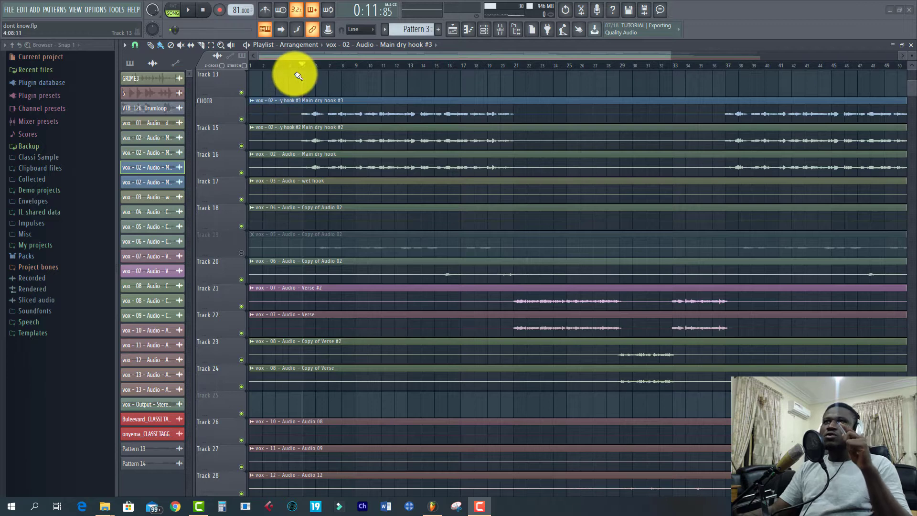
Step: Mute the CHOIR track and play the hook without the choir layer
{"action": "scroll", "coordinate": [301, 72], "scroll_direction": "up", "scroll_amount": 4}
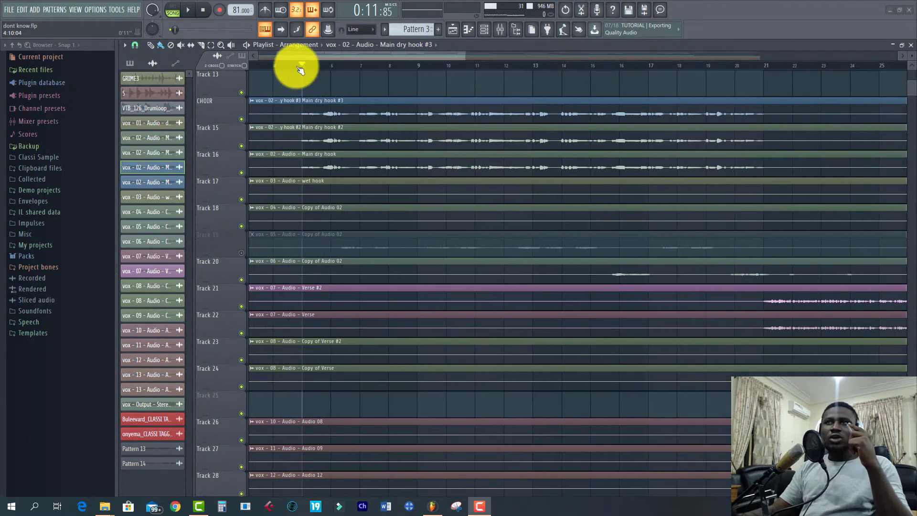
{"action": "scroll", "coordinate": [301, 70], "scroll_direction": "up", "scroll_amount": 2}
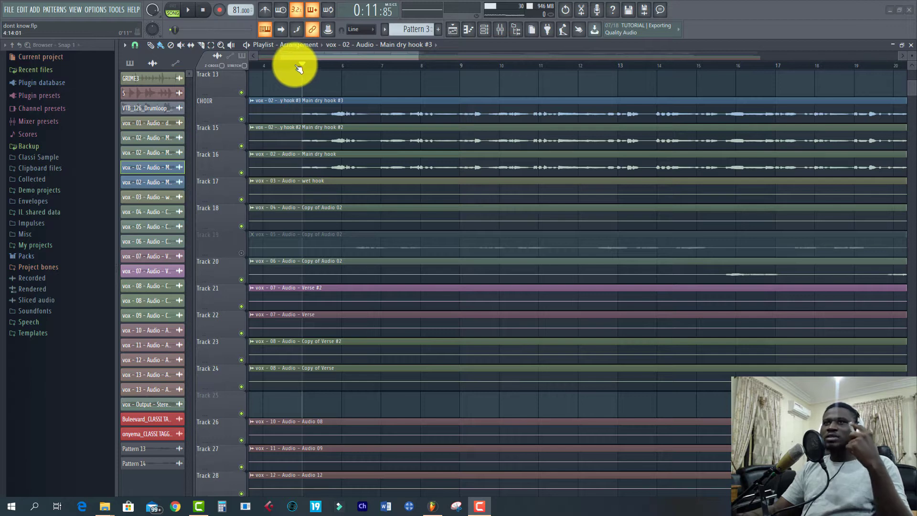
{"action": "scroll", "coordinate": [299, 69], "scroll_direction": "down", "scroll_amount": 6}
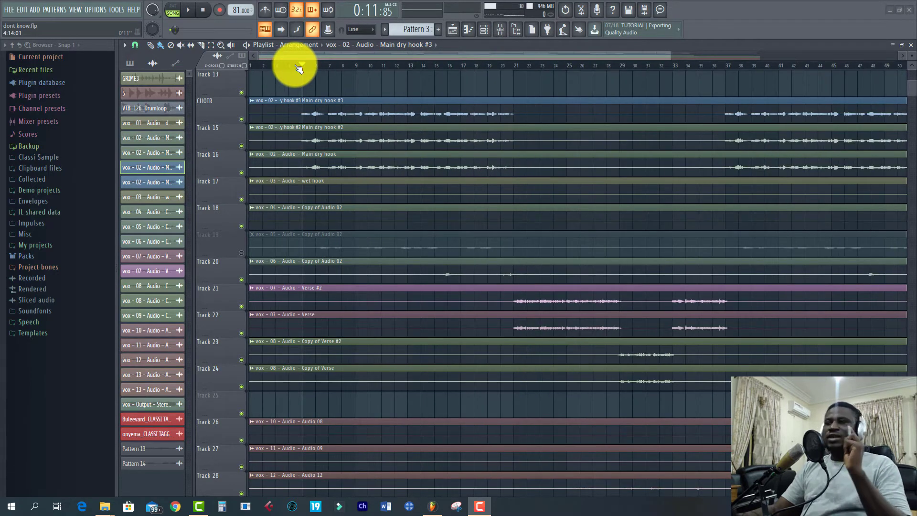
{"action": "scroll", "coordinate": [298, 68], "scroll_direction": "down", "scroll_amount": 3}
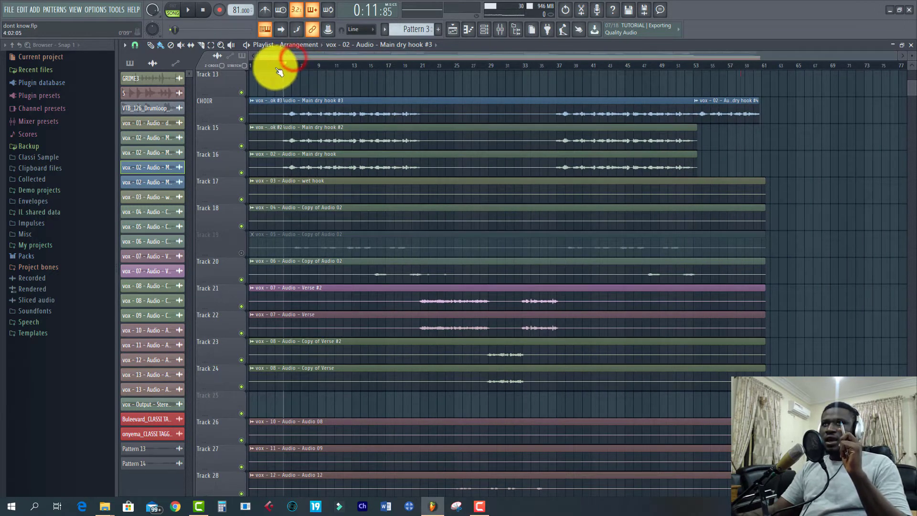
{"action": "scroll", "coordinate": [278, 69], "scroll_direction": "up", "scroll_amount": 3}
{"action": "scroll", "coordinate": [279, 70], "scroll_direction": "up", "scroll_amount": 4}
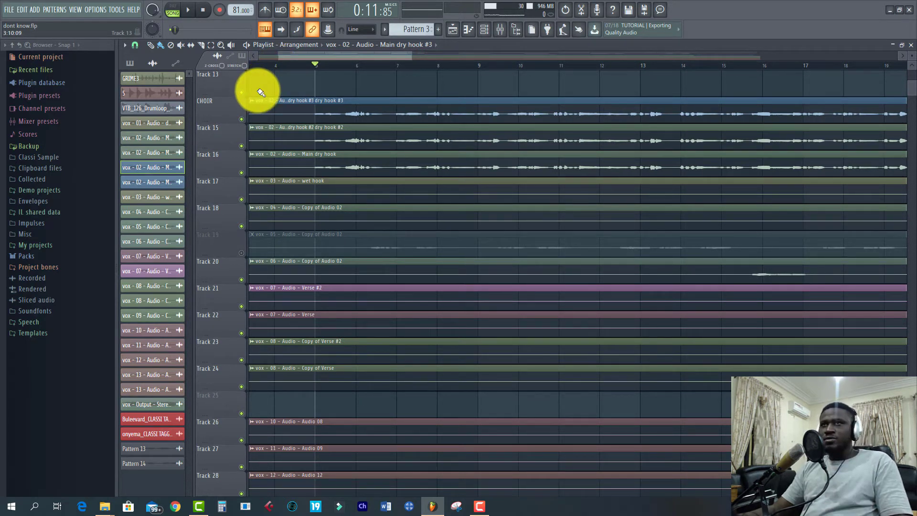
{"action": "scroll", "coordinate": [260, 92], "scroll_direction": "up", "scroll_amount": 1}
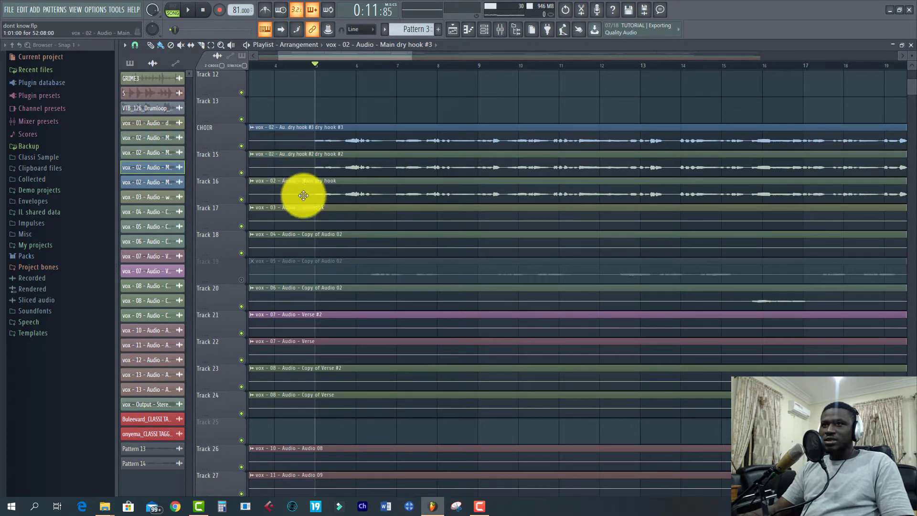
{"action": "scroll", "coordinate": [245, 199], "scroll_direction": "up", "scroll_amount": 2}
{"action": "left_click", "coordinate": [241, 199]}
{"action": "left_click", "coordinate": [361, 223]}
{"action": "key", "text": "space"}
{"action": "left_click", "coordinate": [362, 223]}
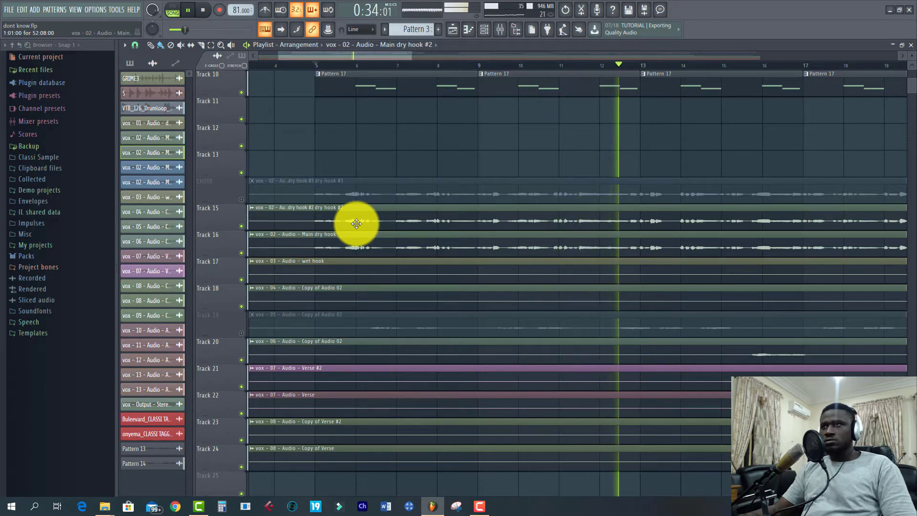
{"action": "key", "text": "space"}
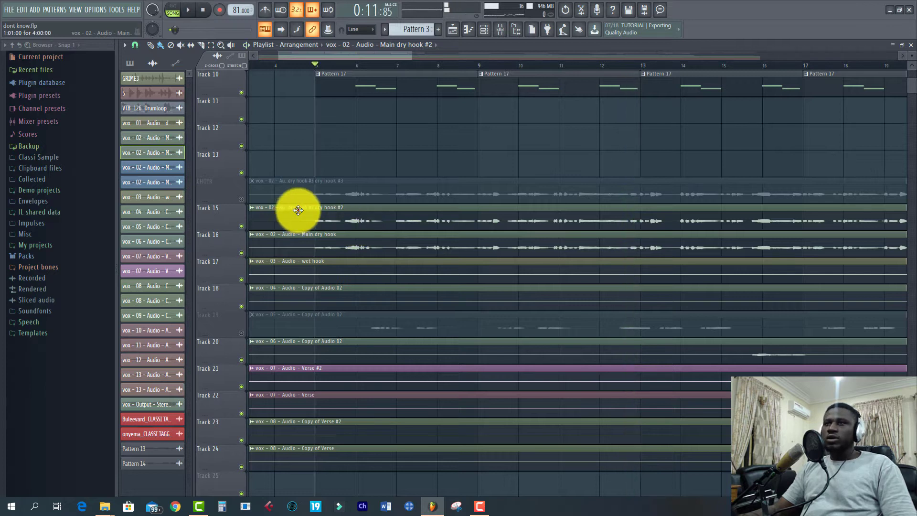
Step: Unmute the CHOIR track and play the hook again with the choir layer
{"action": "left_click", "coordinate": [242, 200]}
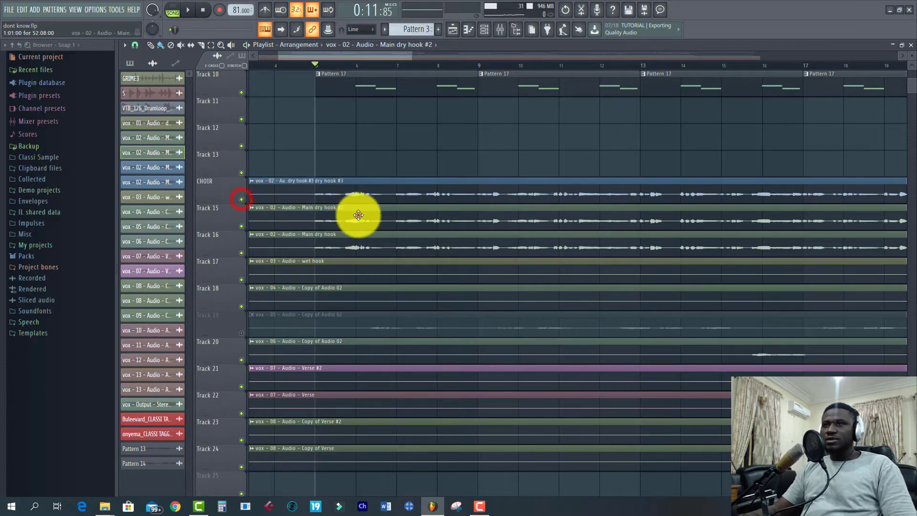
{"action": "left_click", "coordinate": [357, 213]}
{"action": "left_click", "coordinate": [360, 199]}
{"action": "key", "text": "space"}
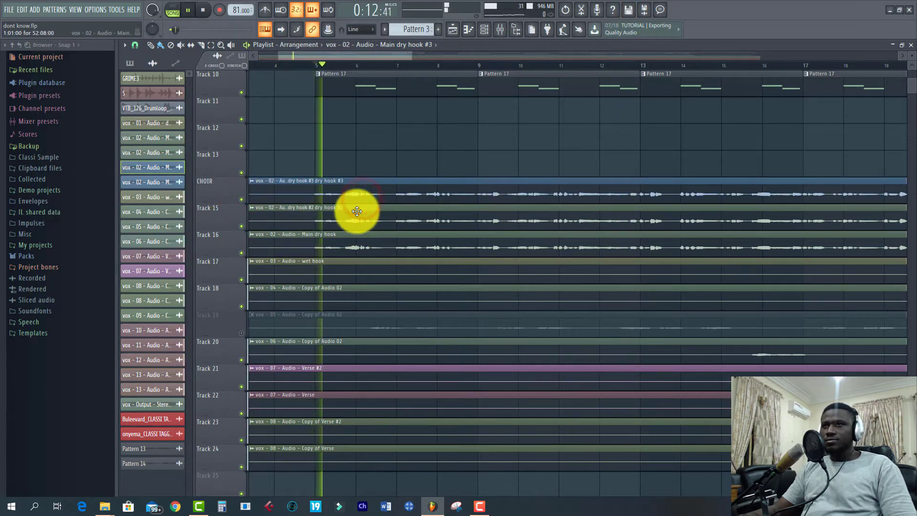
{"action": "left_click", "coordinate": [349, 210]}
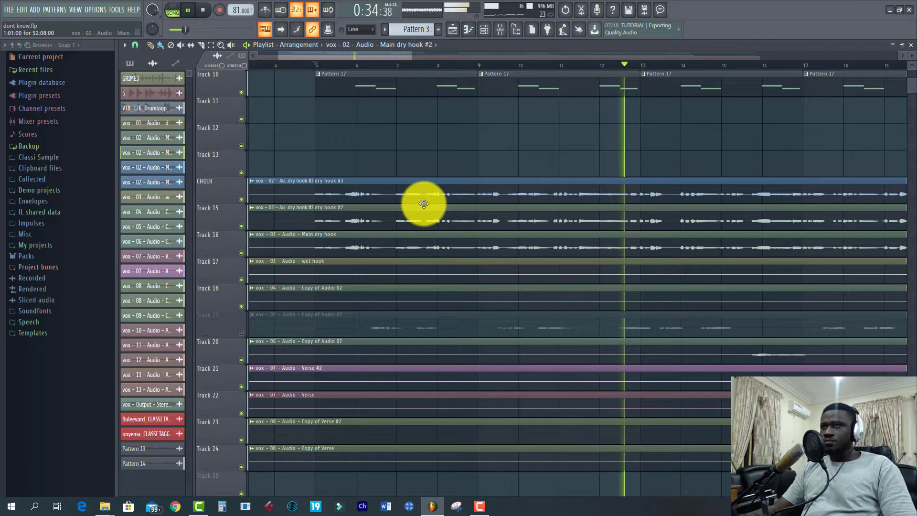
{"action": "key", "text": "space"}
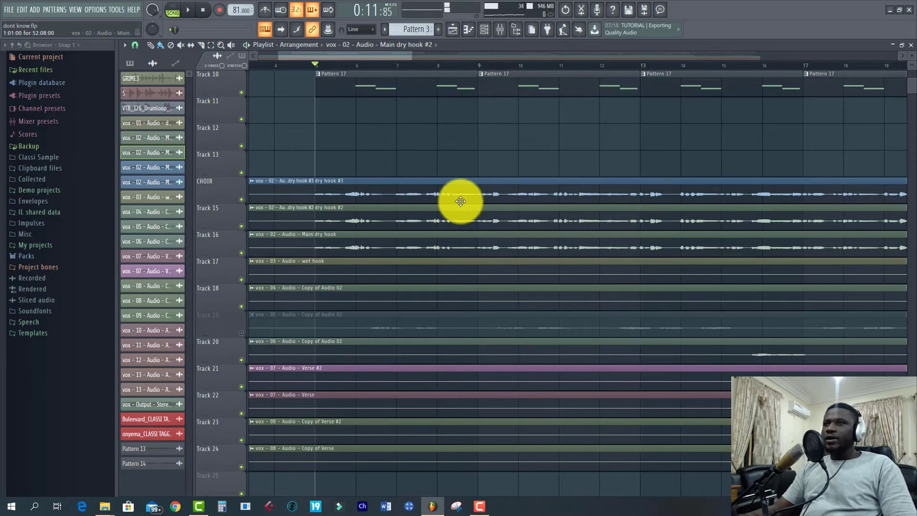
Step: Open Harmony Engine from the HOOK CHOIR mixer insert and float it left of the hook clips
{"action": "double_click", "coordinate": [461, 197]}
{"action": "left_click", "coordinate": [509, 32]}
{"action": "left_click", "coordinate": [787, 215]}
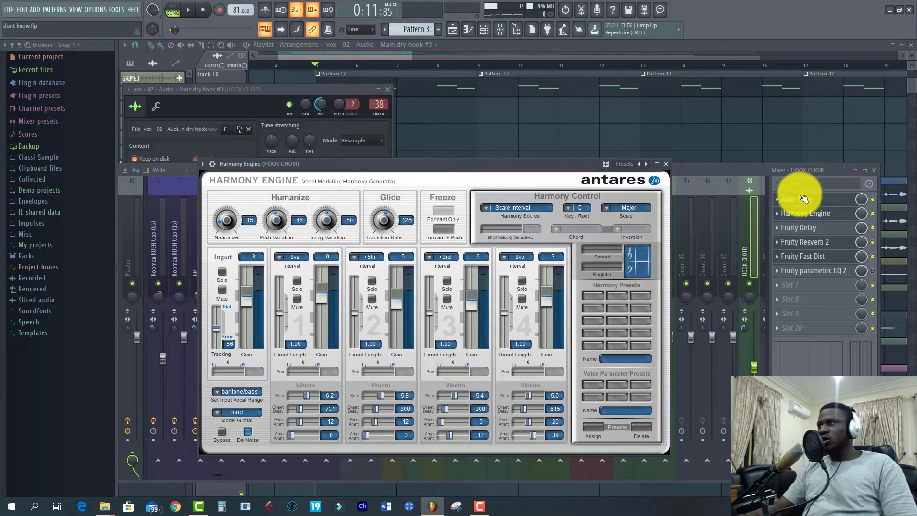
{"action": "left_click", "coordinate": [874, 175]}
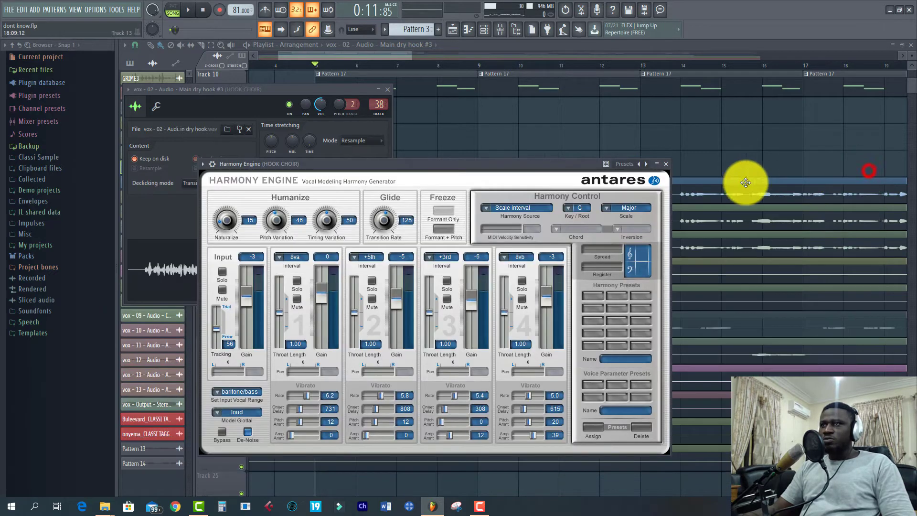
{"action": "left_click", "coordinate": [385, 89]}
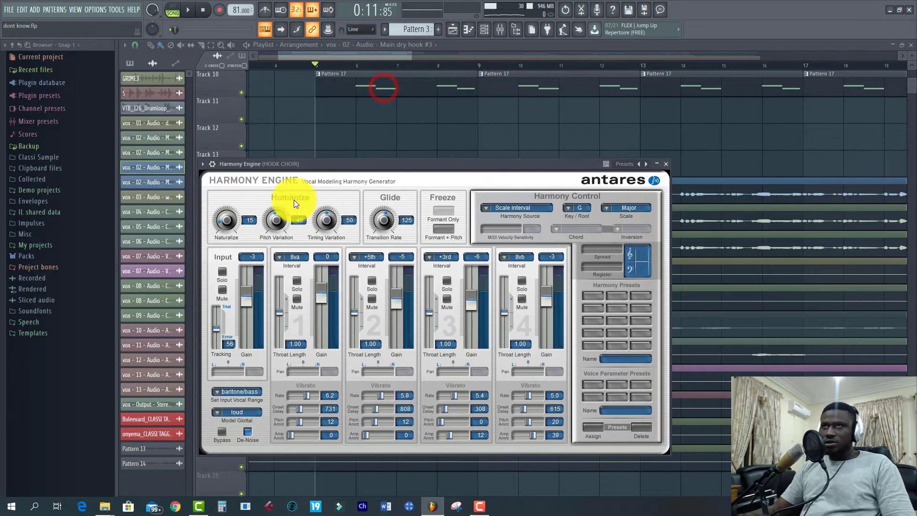
{"action": "left_click_drag", "start_coordinate": [303, 165], "coordinate": [519, 156]}
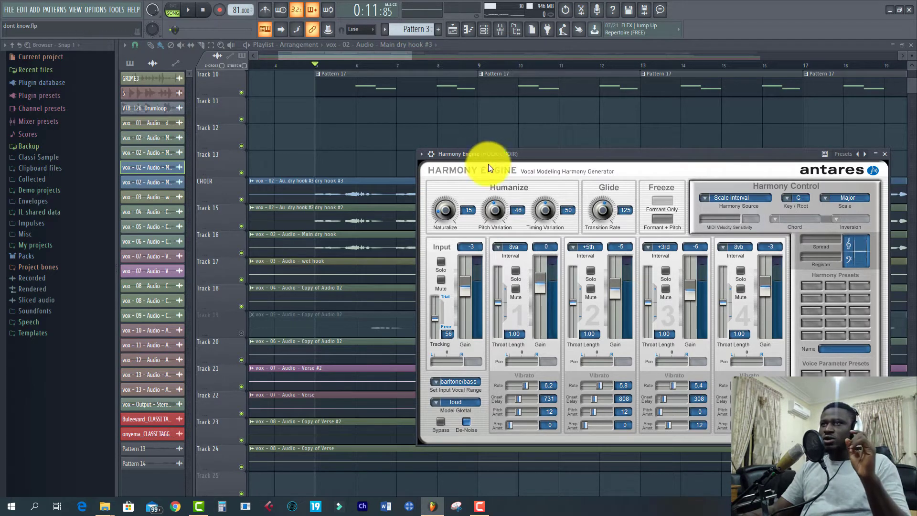
{"action": "left_click_drag", "start_coordinate": [488, 164], "coordinate": [333, 181]}
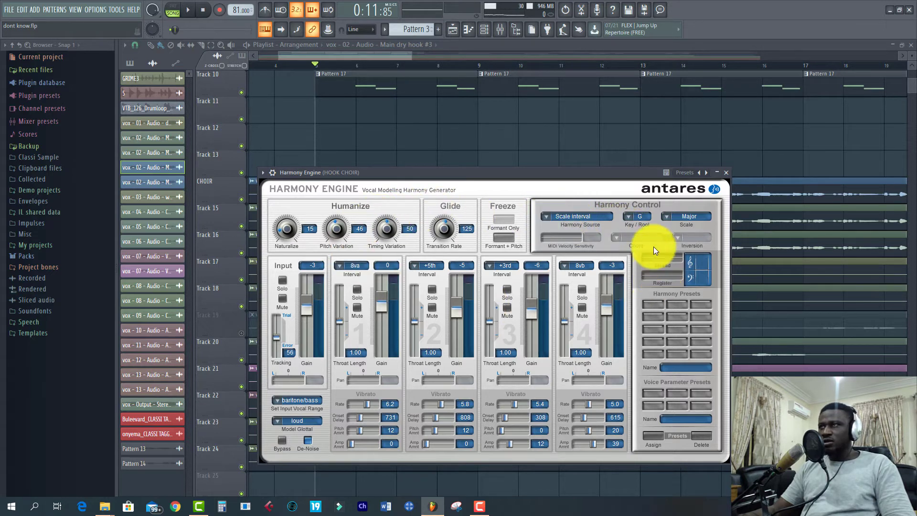
Step: Confirm Harmony Engine keeps key G, Scale interval source and Major scale
{"action": "left_click", "coordinate": [643, 217]}
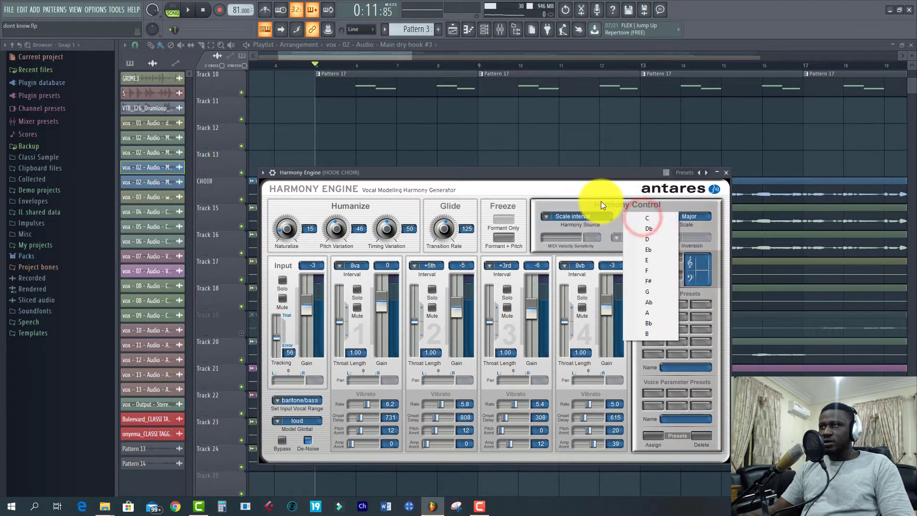
{"action": "left_click", "coordinate": [601, 202]}
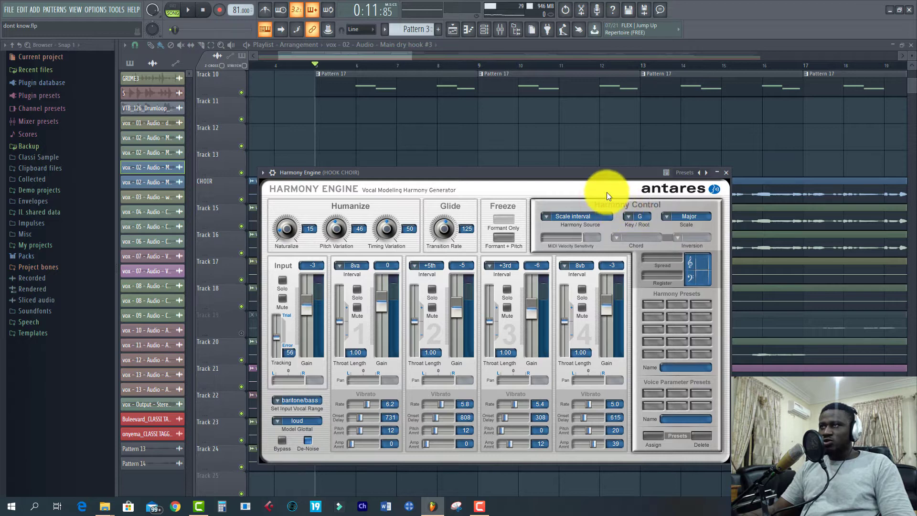
{"action": "left_click", "coordinate": [563, 216]}
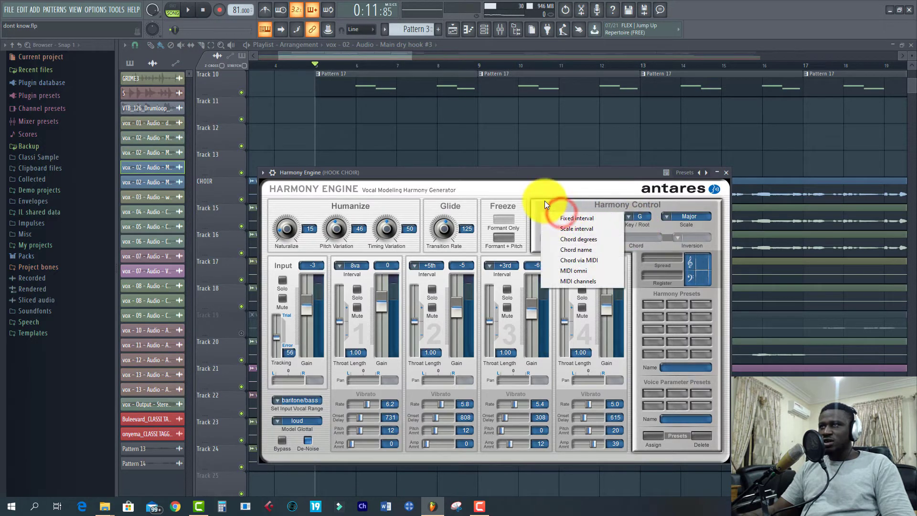
{"action": "left_click", "coordinate": [545, 201]}
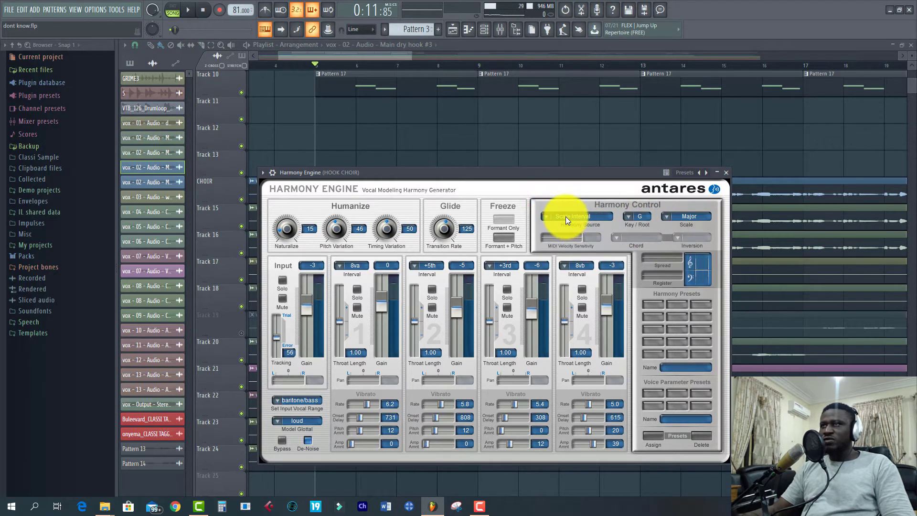
{"action": "left_click", "coordinate": [566, 217]}
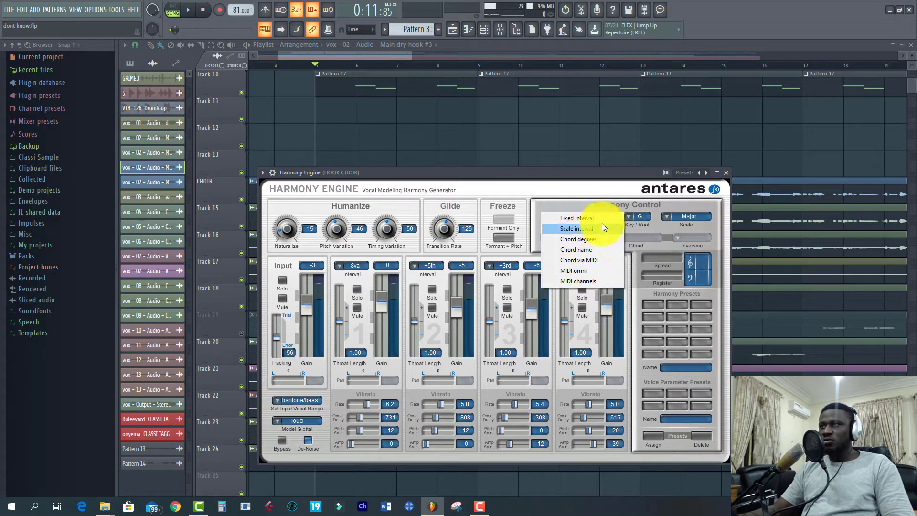
{"action": "left_click", "coordinate": [553, 216]}
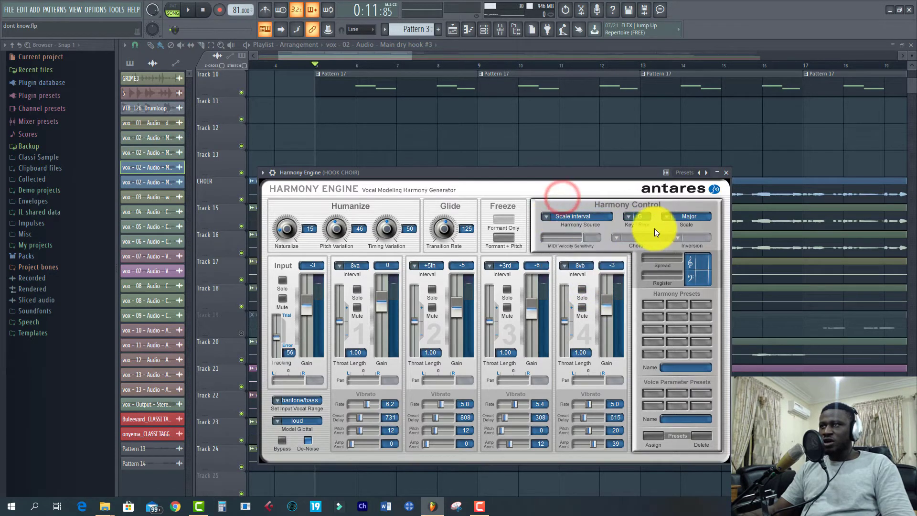
{"action": "left_click", "coordinate": [687, 217]}
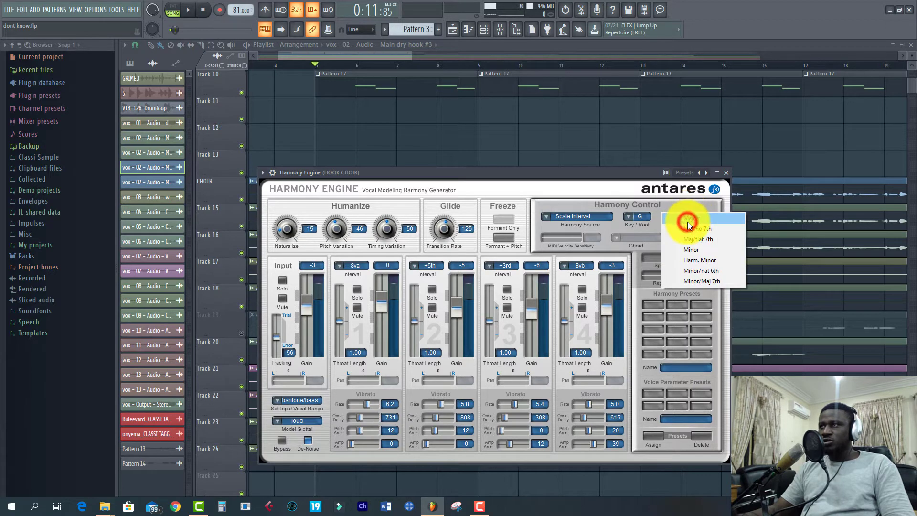
{"action": "left_click", "coordinate": [688, 221]}
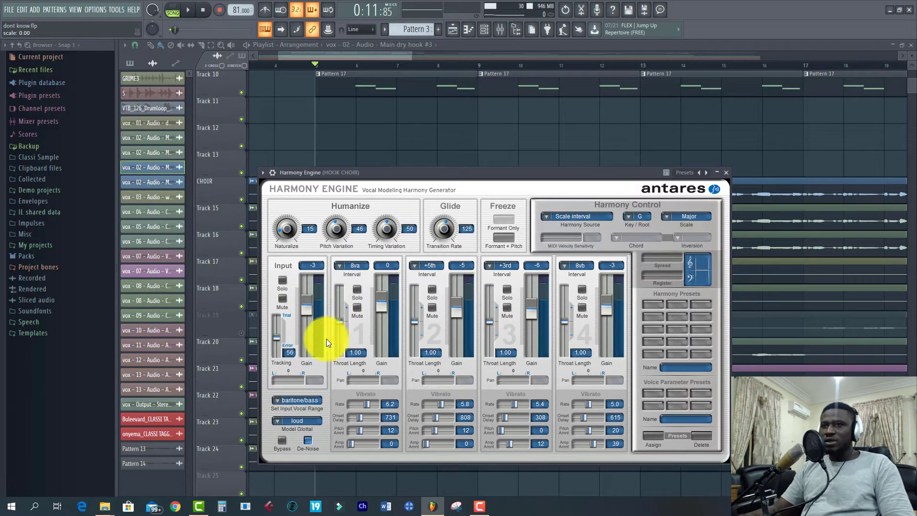
Step: Change the input vocal range from baritone/bass to soprano
{"action": "left_click", "coordinate": [278, 403]}
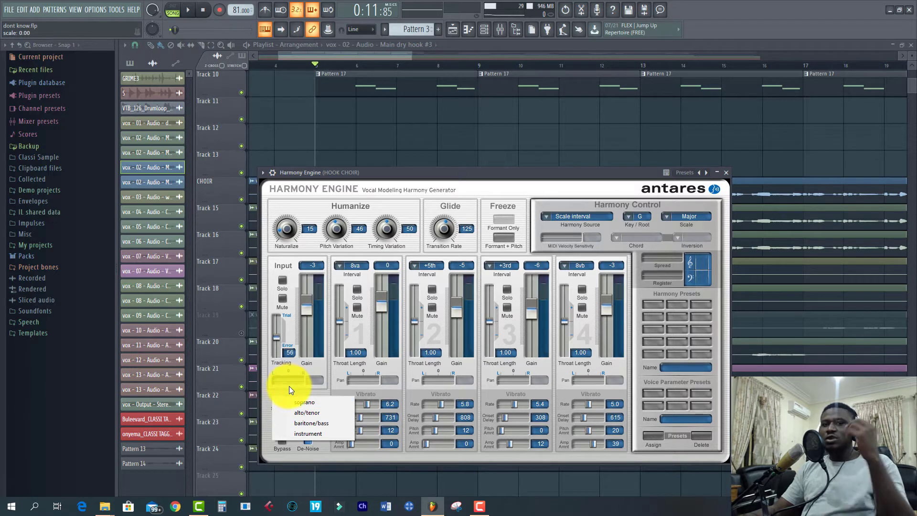
{"action": "left_click", "coordinate": [314, 422]}
{"action": "left_click", "coordinate": [312, 399]}
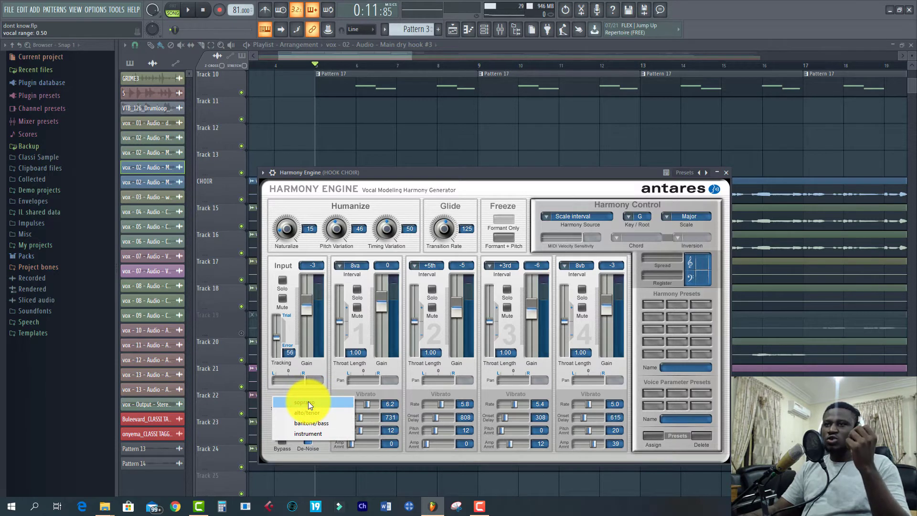
{"action": "left_click", "coordinate": [308, 402]}
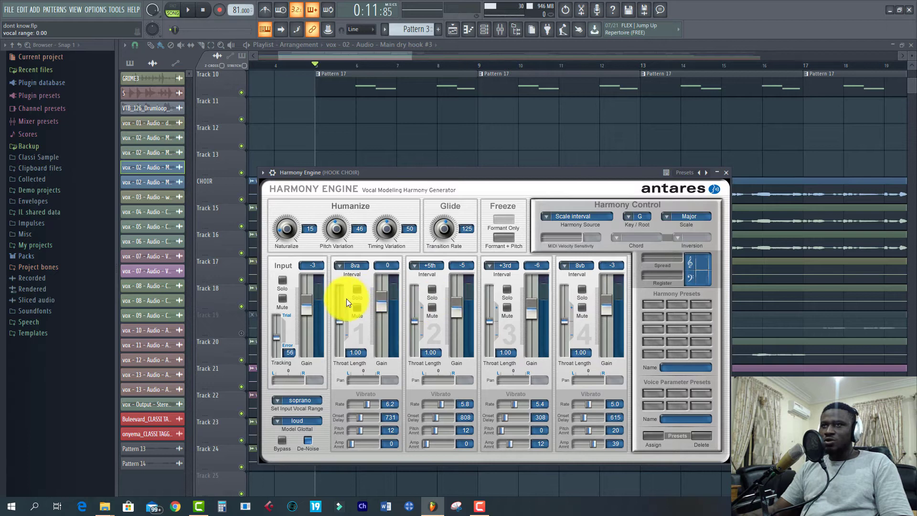
Step: Check the four voice intervals remain 8va, +5th, +3rd and 8vb
{"action": "left_click", "coordinate": [343, 265]}
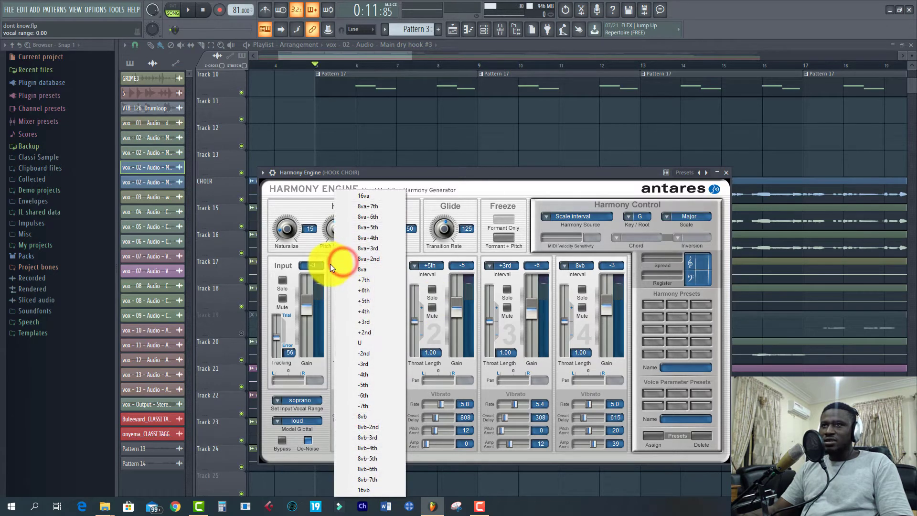
{"action": "left_click", "coordinate": [327, 256]}
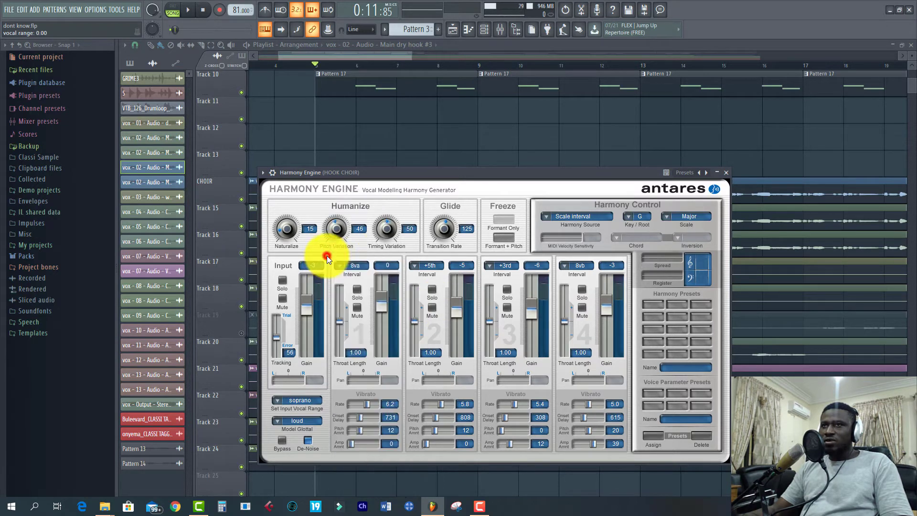
{"action": "left_click", "coordinate": [427, 264]}
{"action": "left_click", "coordinate": [421, 264]}
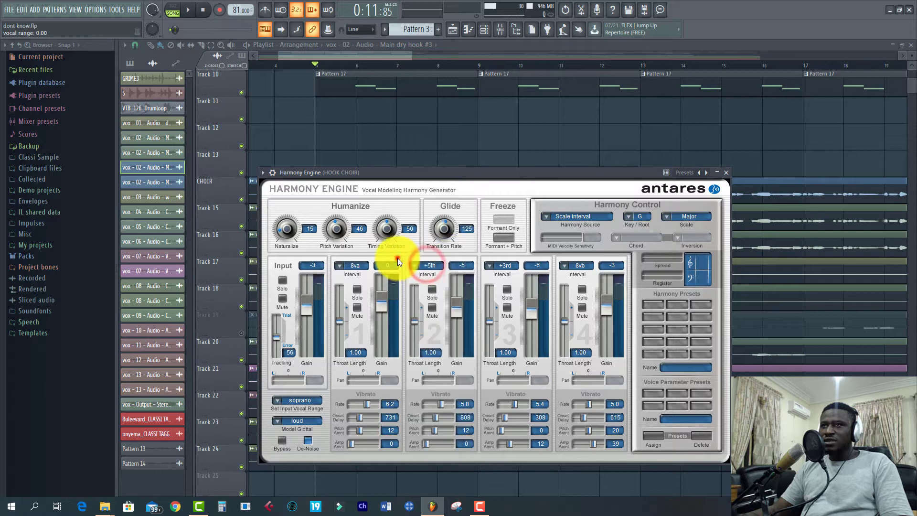
{"action": "left_click", "coordinate": [509, 267]}
{"action": "left_click", "coordinate": [472, 268]}
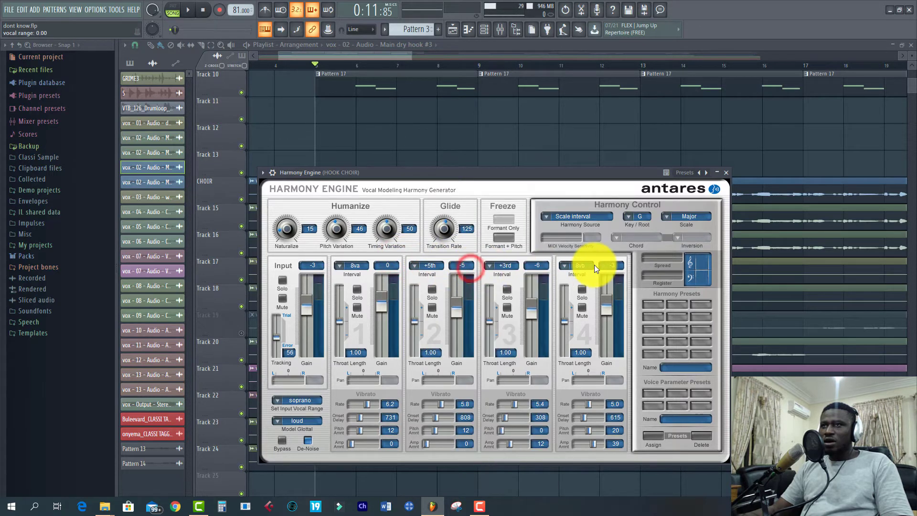
{"action": "left_click", "coordinate": [580, 264]}
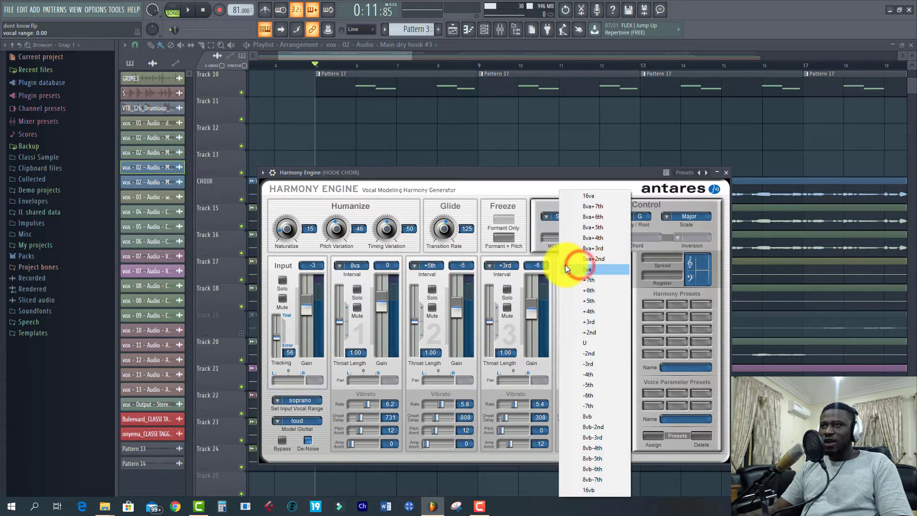
{"action": "left_click", "coordinate": [409, 258]}
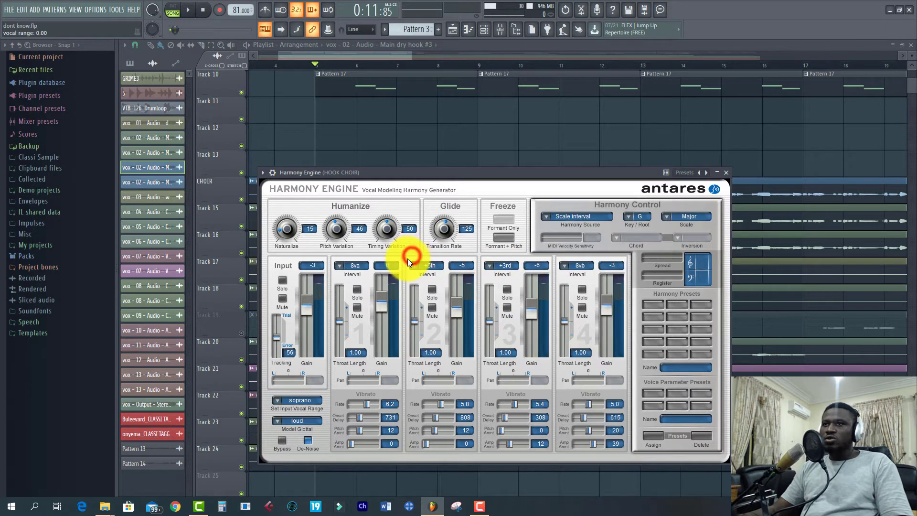
{"action": "left_click", "coordinate": [366, 266]}
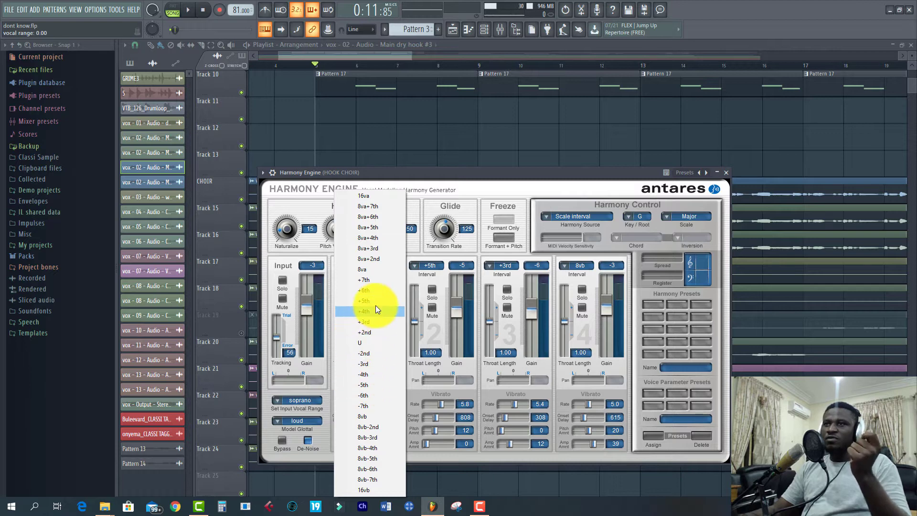
{"action": "left_click", "coordinate": [514, 257]}
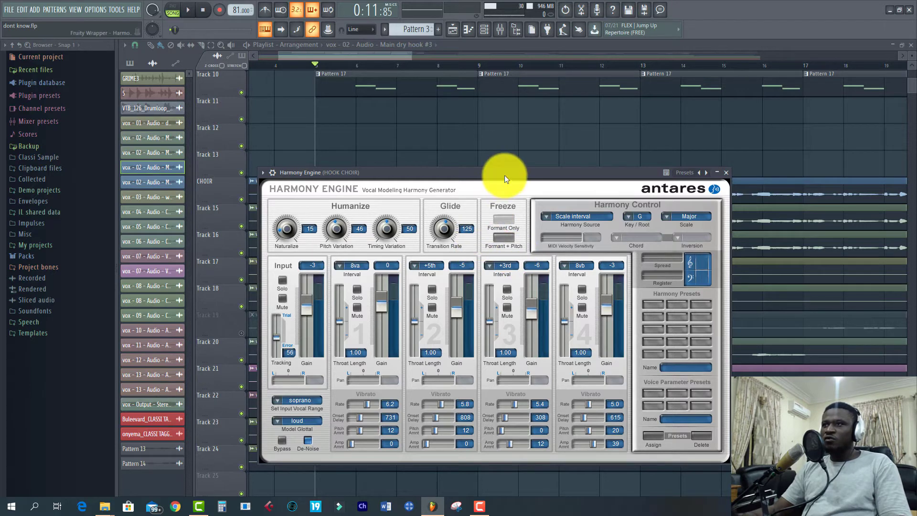
Step: Solo the fourth harmony voice, then unsolo it, moving the plugin window aside
{"action": "left_click_drag", "start_coordinate": [505, 175], "coordinate": [589, 208]}
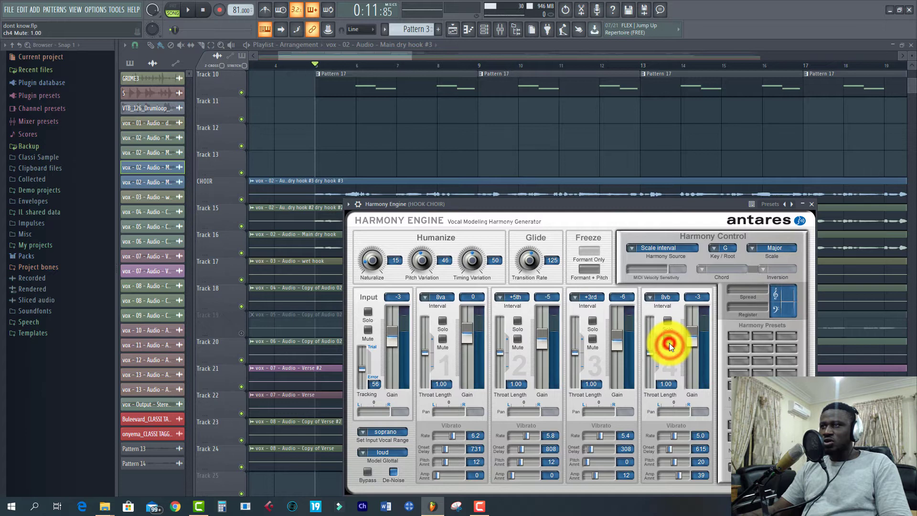
{"action": "left_click", "coordinate": [668, 320]}
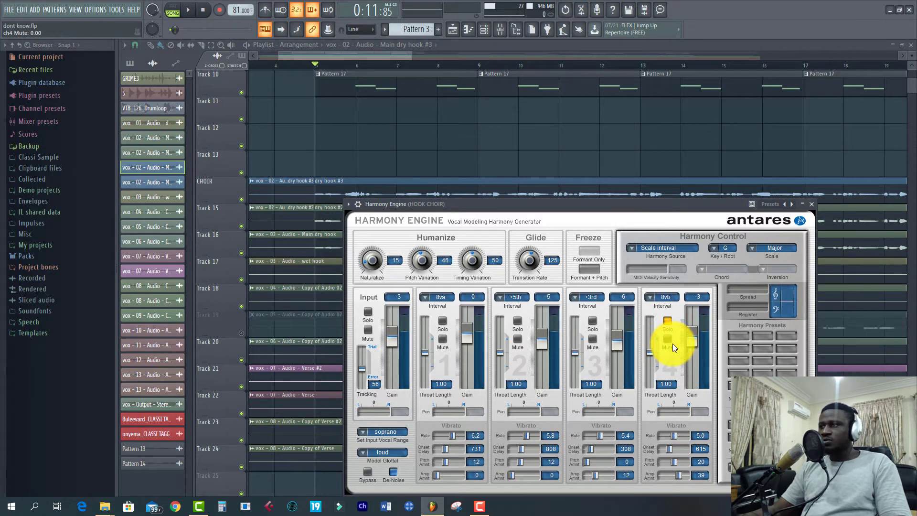
{"action": "left_click_drag", "start_coordinate": [512, 202], "coordinate": [581, 177]}
{"action": "left_click", "coordinate": [741, 299]}
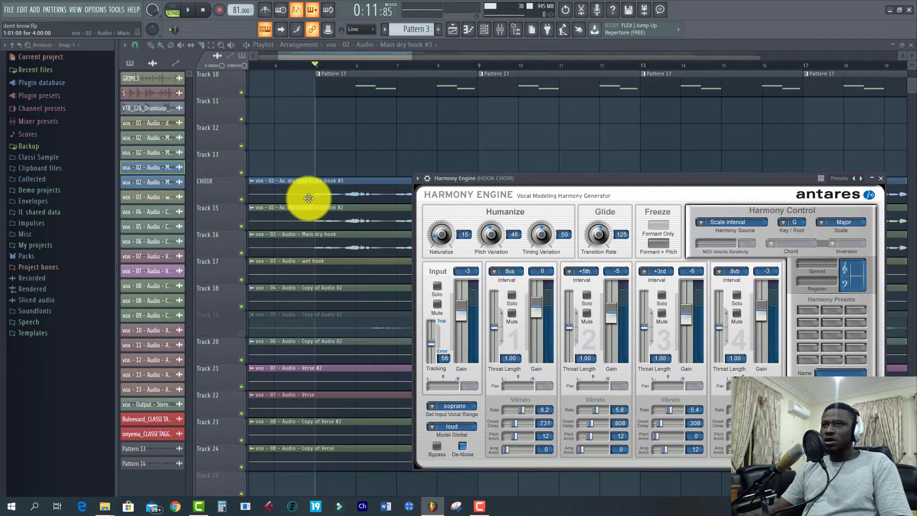
Step: Open and close the Main dry hook #3 clip settings, then start the hook playing
{"action": "double_click", "coordinate": [379, 190]}
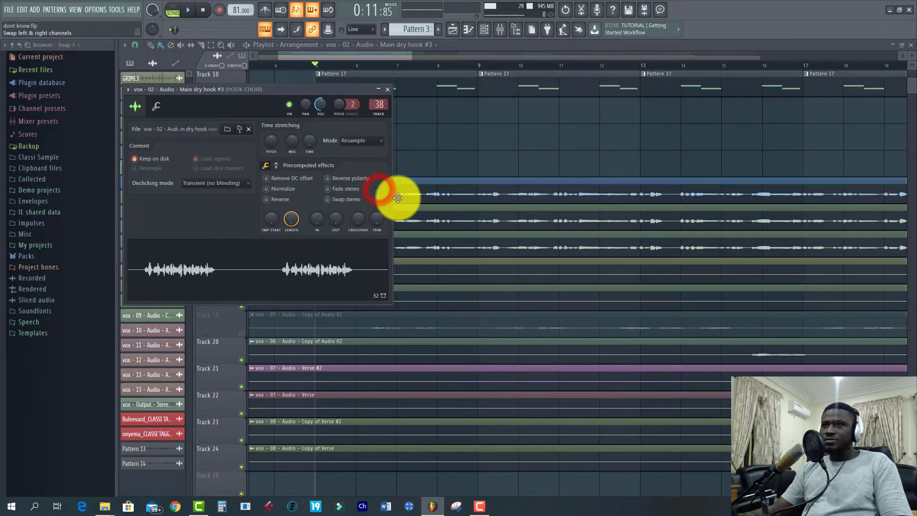
{"action": "left_click", "coordinate": [446, 212]}
{"action": "key", "text": "space"}
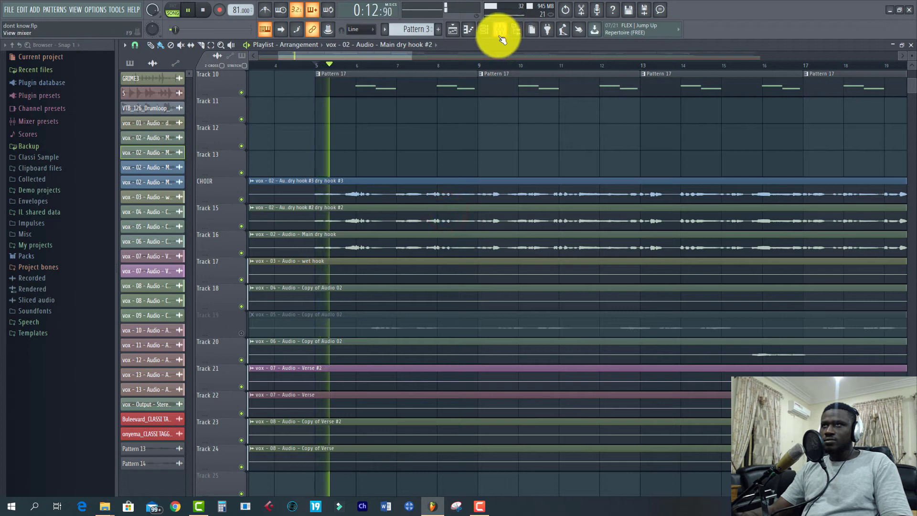
{"action": "key", "text": "space"}
{"action": "left_click", "coordinate": [462, 179]}
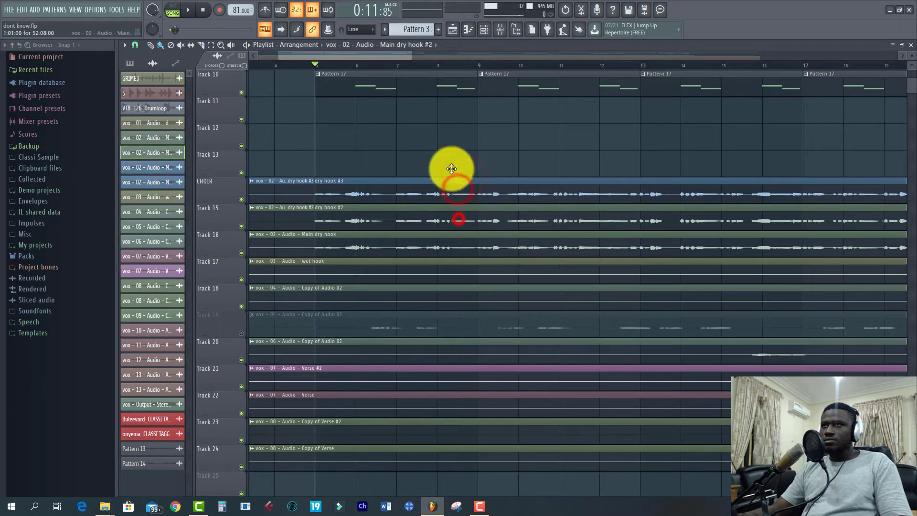
{"action": "key", "text": "space"}
{"action": "left_click", "coordinate": [484, 211]}
Step: Open Harmony Engine on the HOOK CHOIR insert and move it clear of the playlist
{"action": "left_click", "coordinate": [500, 29]}
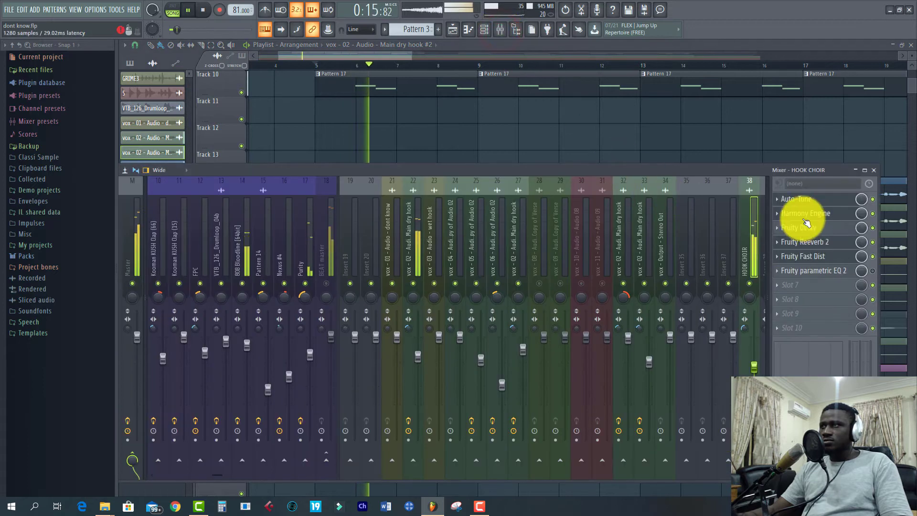
{"action": "left_click", "coordinate": [802, 216]}
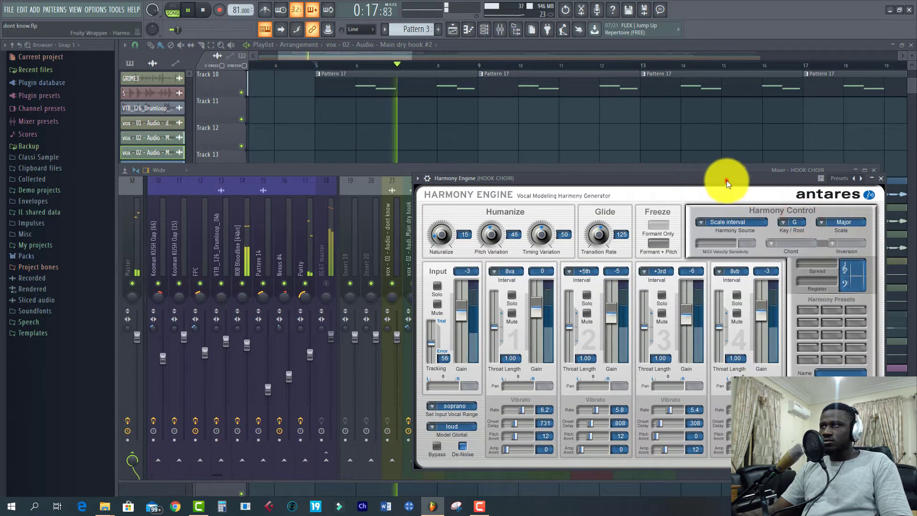
{"action": "left_click_drag", "start_coordinate": [726, 180], "coordinate": [584, 147]}
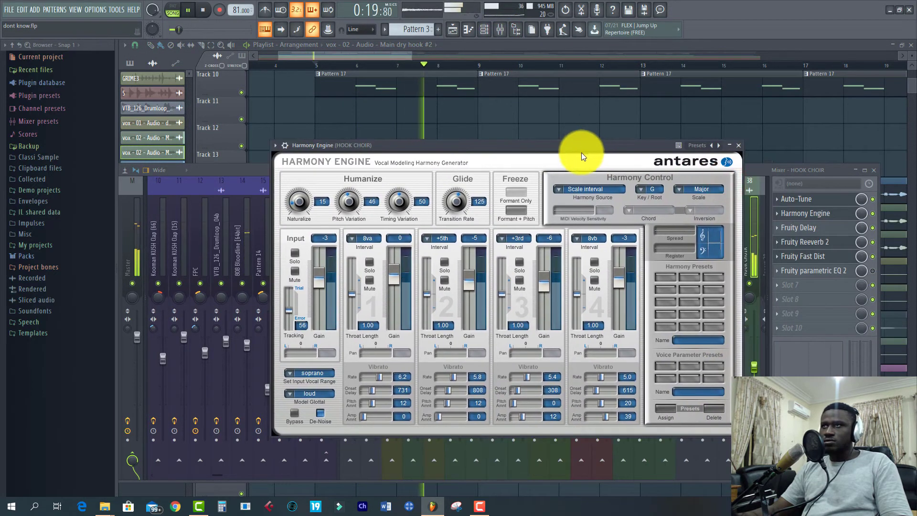
{"action": "left_click", "coordinate": [872, 170]}
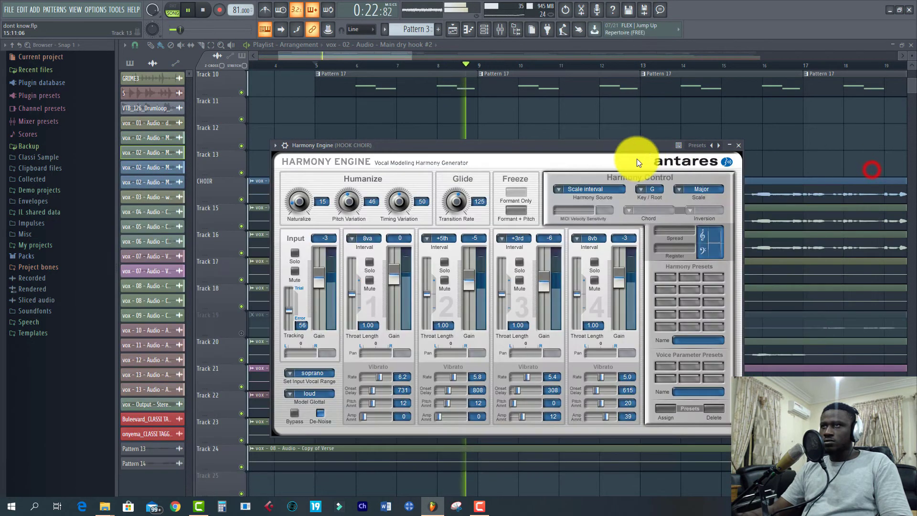
{"action": "left_click", "coordinate": [598, 150]}
{"action": "left_click_drag", "start_coordinate": [598, 150], "coordinate": [651, 199]}
{"action": "left_click", "coordinate": [606, 193]}
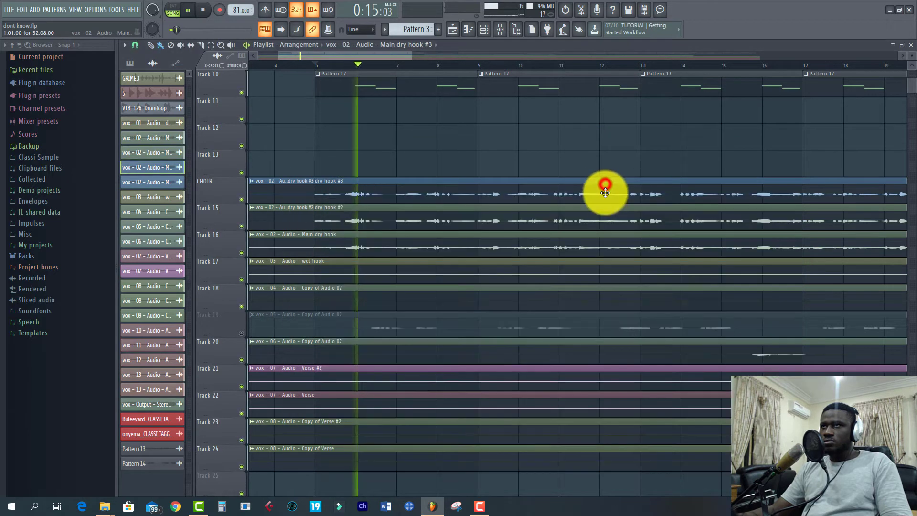
Step: Stop playback and reopen Harmony Engine from the HOOK CHOIR mixer insert
{"action": "left_click", "coordinate": [503, 33]}
{"action": "key", "text": "space"}
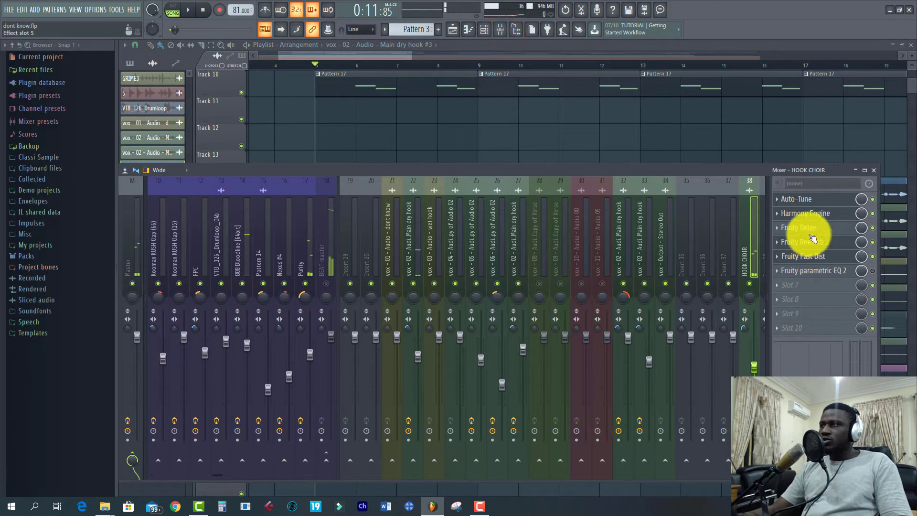
{"action": "left_click", "coordinate": [812, 215]}
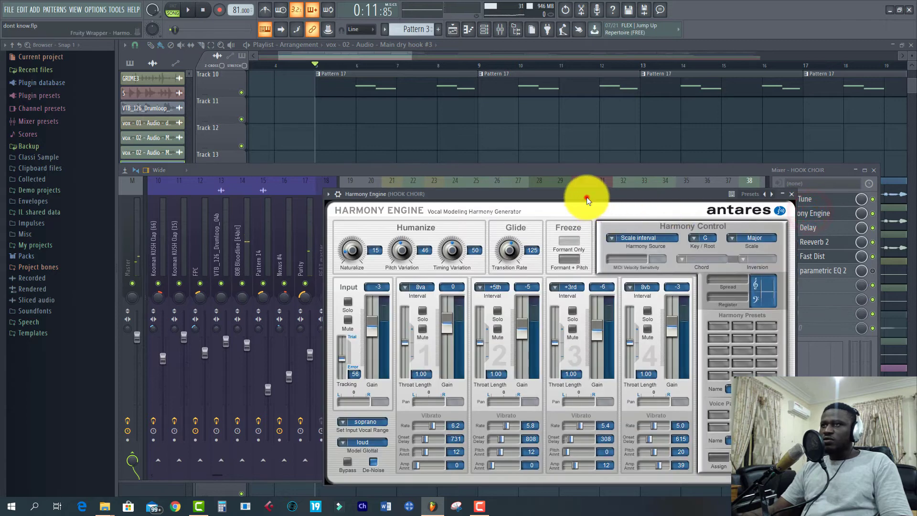
Step: Close the mixer, solo the fourth harmony voice, and reposition Harmony Engine
{"action": "left_click_drag", "start_coordinate": [587, 197], "coordinate": [625, 189]}
{"action": "left_click", "coordinate": [876, 170]}
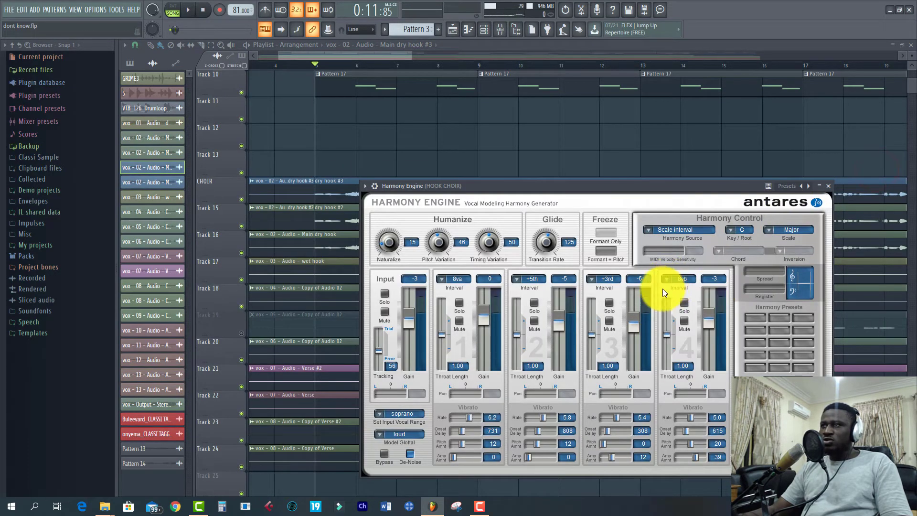
{"action": "left_click", "coordinate": [687, 305]}
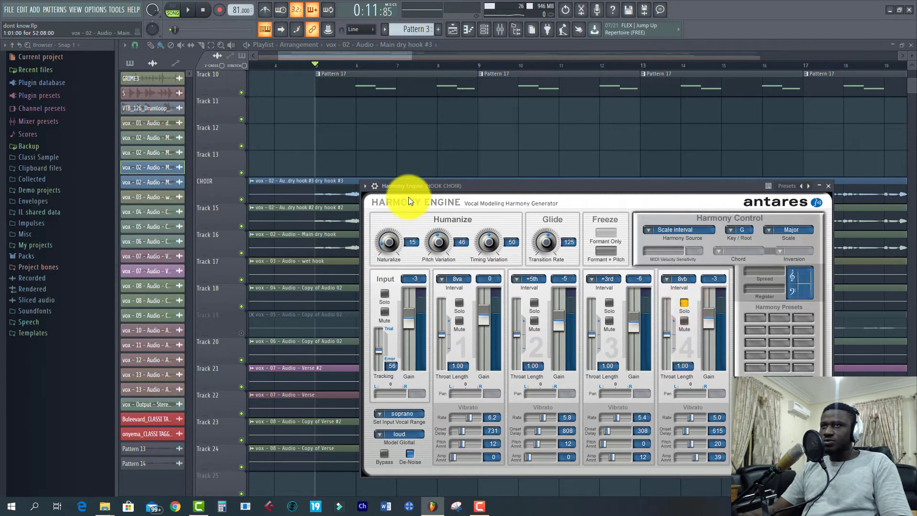
{"action": "left_click_drag", "start_coordinate": [418, 182], "coordinate": [478, 173]}
Step: Collapse the browser, narrow the playlist, and place Harmony Engine to its right
{"action": "left_click", "coordinate": [905, 49]}
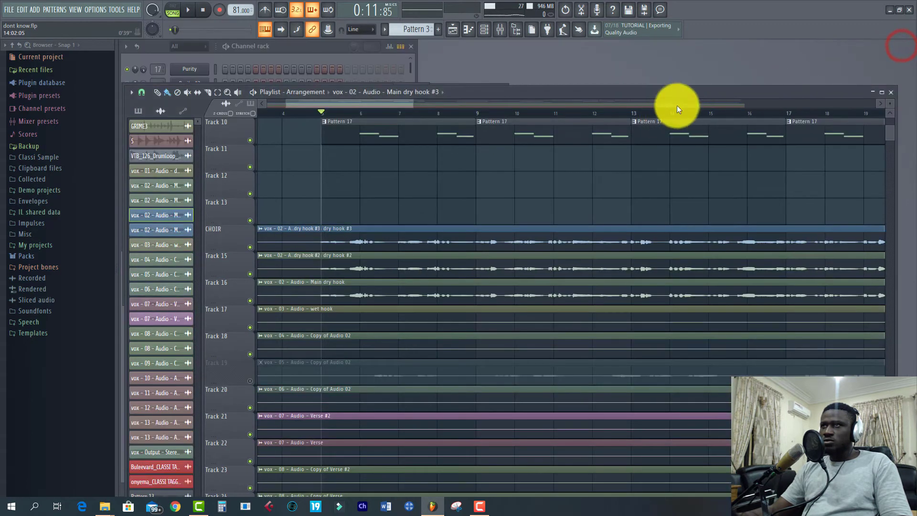
{"action": "left_click_drag", "start_coordinate": [687, 93], "coordinate": [510, 80]}
{"action": "left_click", "coordinate": [764, 180]}
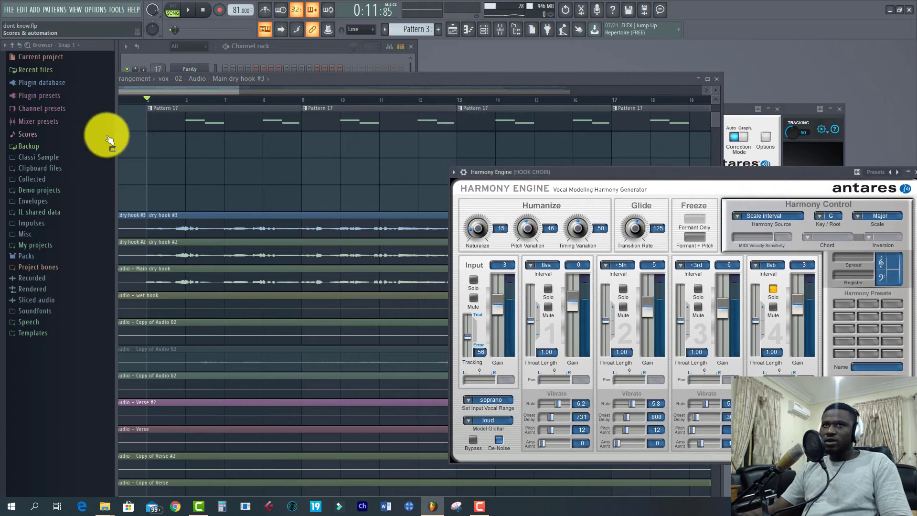
{"action": "left_click_drag", "start_coordinate": [114, 134], "coordinate": [60, 132]}
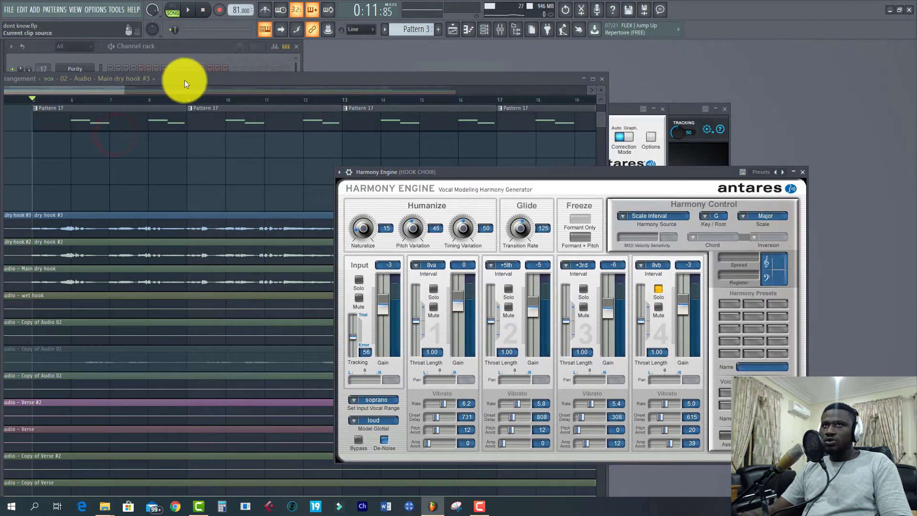
{"action": "left_click_drag", "start_coordinate": [191, 80], "coordinate": [306, 55]}
{"action": "left_click_drag", "start_coordinate": [713, 167], "coordinate": [410, 167]}
{"action": "left_click_drag", "start_coordinate": [541, 185], "coordinate": [626, 103]}
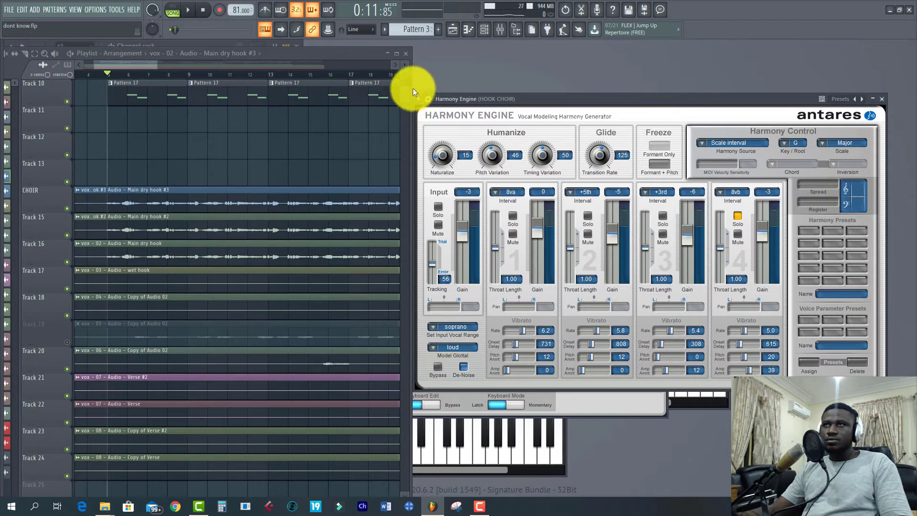
{"action": "left_click_drag", "start_coordinate": [413, 91], "coordinate": [389, 93]}
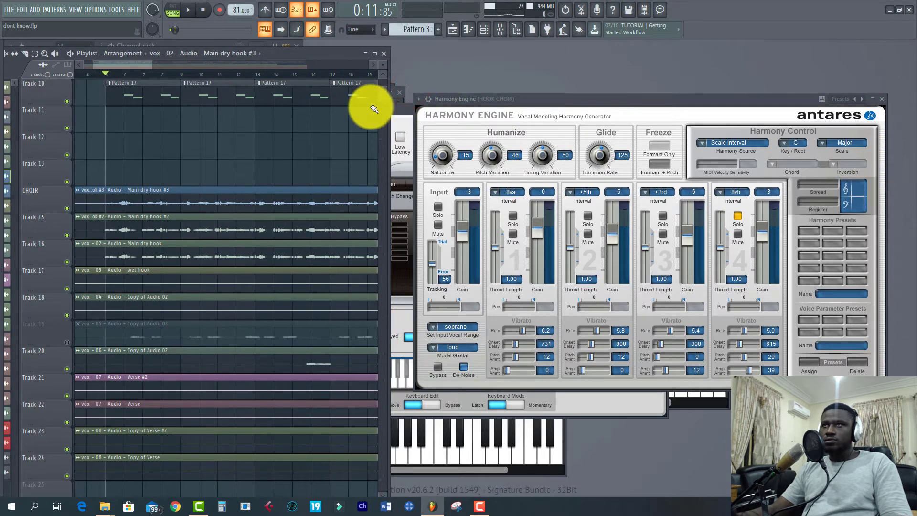
{"action": "left_click_drag", "start_coordinate": [549, 97], "coordinate": [570, 87]}
{"action": "left_click", "coordinate": [292, 55]}
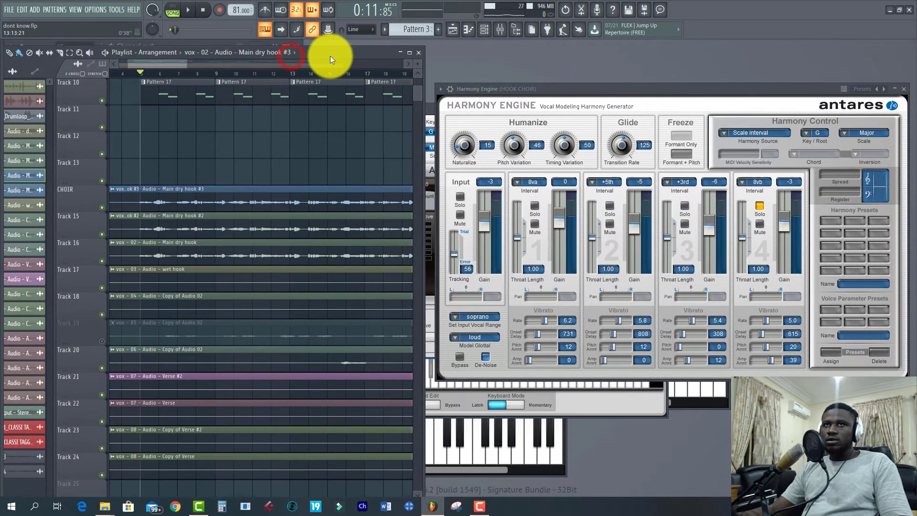
Step: Solo the CHOIR track while the hook plays, then stop and move the playhead to bar 6
{"action": "mouse_move", "coordinate": [347, 55]}
{"action": "left_mouse_down"}
{"action": "mouse_move", "coordinate": [326, 57]}
{"action": "mouse_move", "coordinate": [342, 57]}
{"action": "left_mouse_up"}
{"action": "scroll", "coordinate": [239, 157], "scroll_direction": "down", "scroll_amount": 2}
{"action": "scroll", "coordinate": [239, 156], "scroll_direction": "down", "scroll_amount": 1}
{"action": "key", "text": "space"}
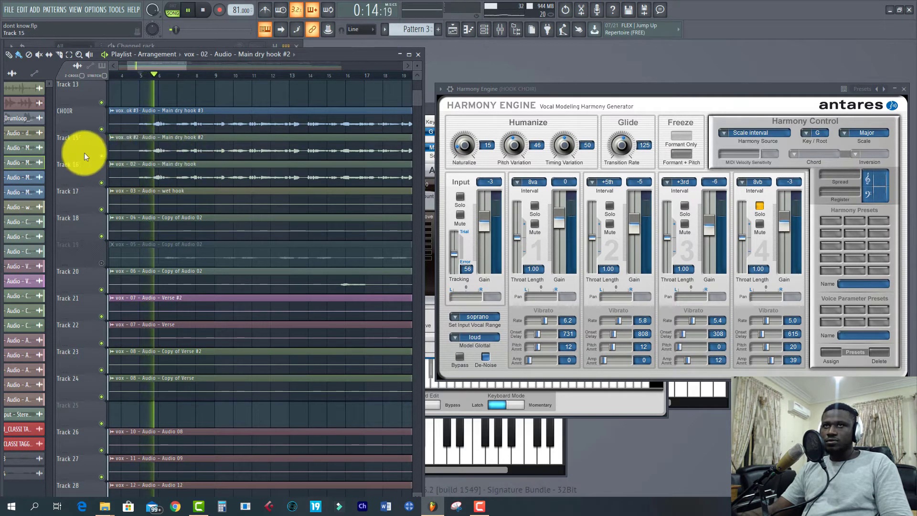
{"action": "right_click", "coordinate": [101, 129]}
{"action": "left_click", "coordinate": [162, 117]}
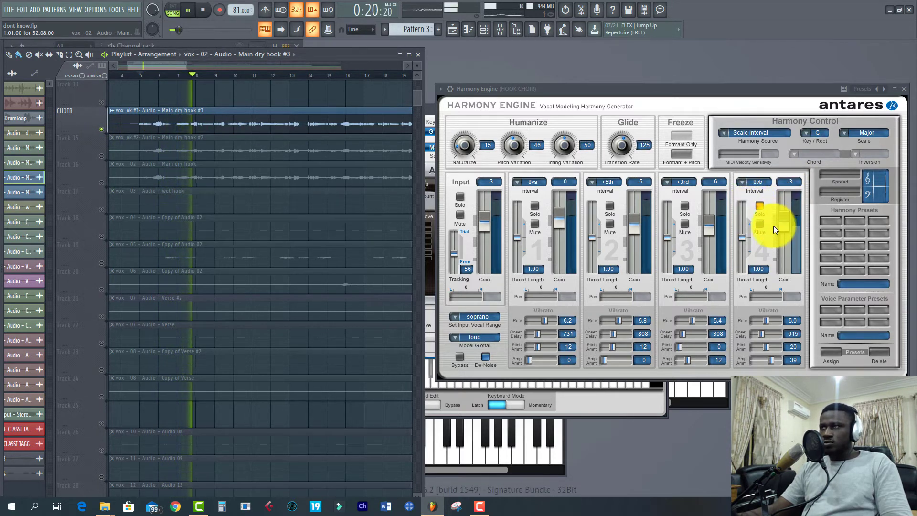
{"action": "left_click", "coordinate": [658, 98]}
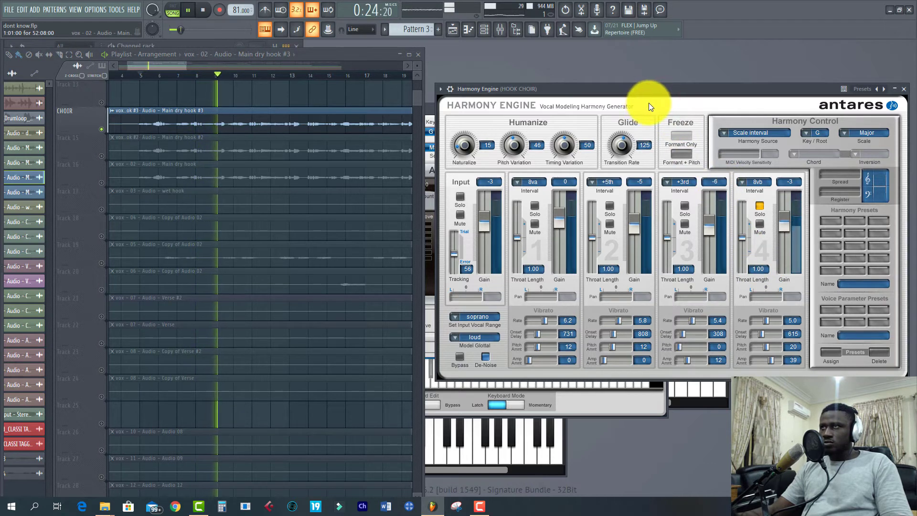
{"action": "key", "text": "space"}
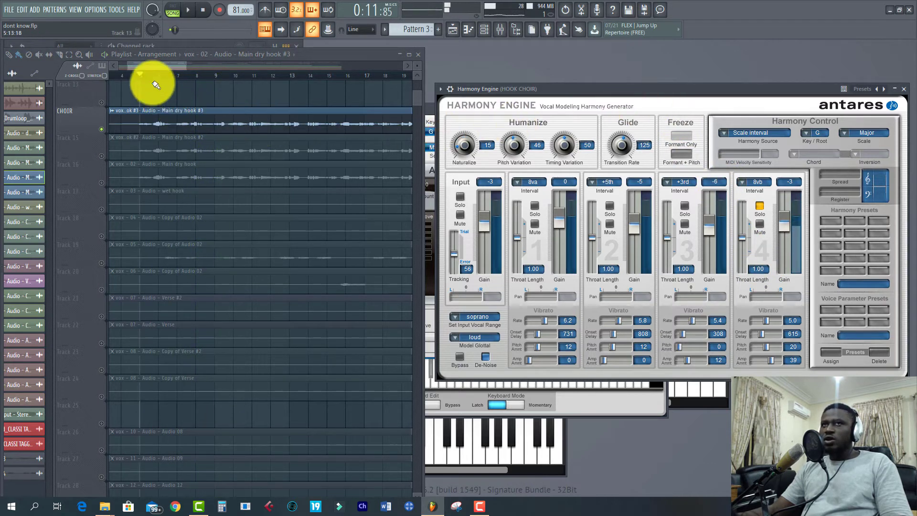
{"action": "left_click", "coordinate": [155, 75]}
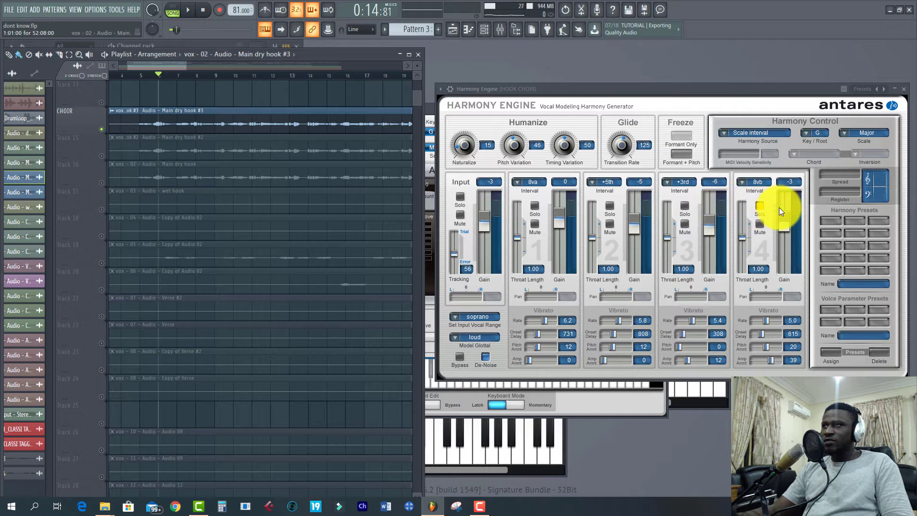
Step: Take voice 4 out of solo and mute harmony voices 1 and 2
{"action": "left_click", "coordinate": [760, 206]}
{"action": "left_click", "coordinate": [686, 206]}
{"action": "left_click", "coordinate": [688, 225]}
{"action": "left_click", "coordinate": [607, 221]}
{"action": "left_click", "coordinate": [535, 224]}
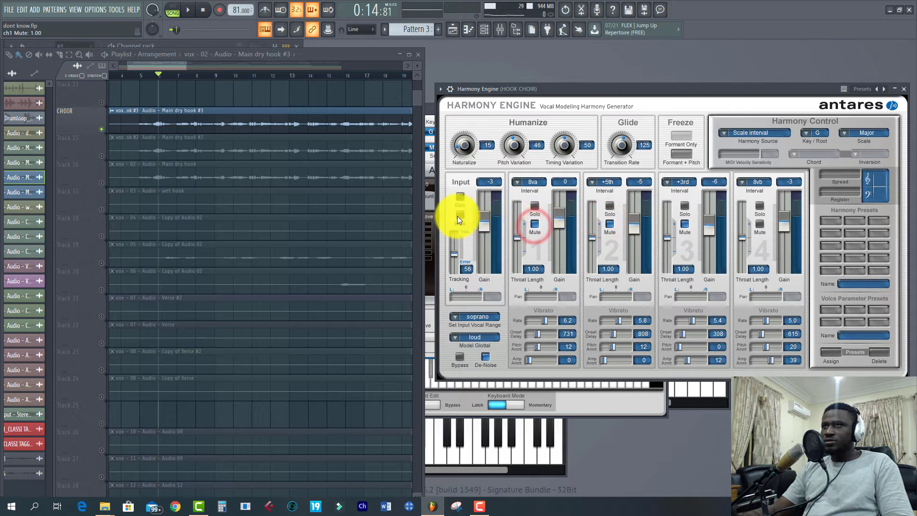
{"action": "left_click", "coordinate": [537, 91]}
Step: Play the hook with Harmony Engine's dry input muted, then stop
{"action": "key", "text": "space"}
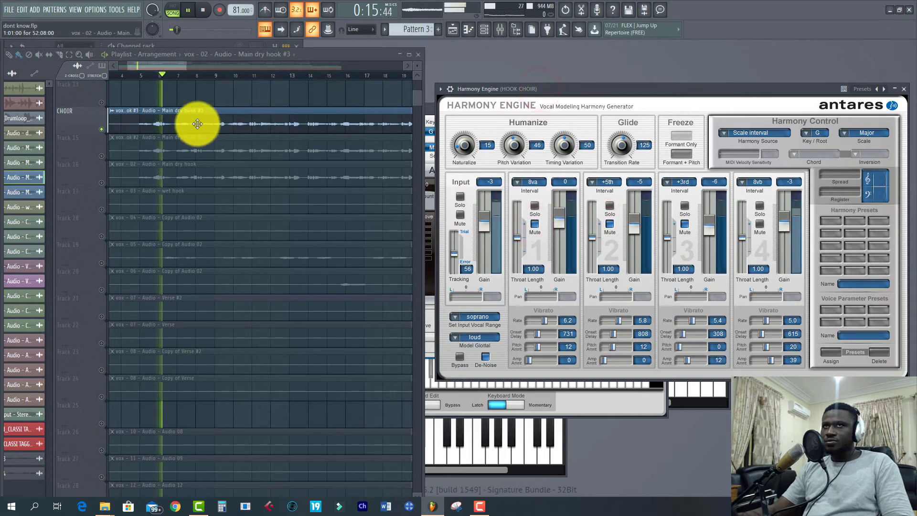
{"action": "left_click", "coordinate": [197, 124]}
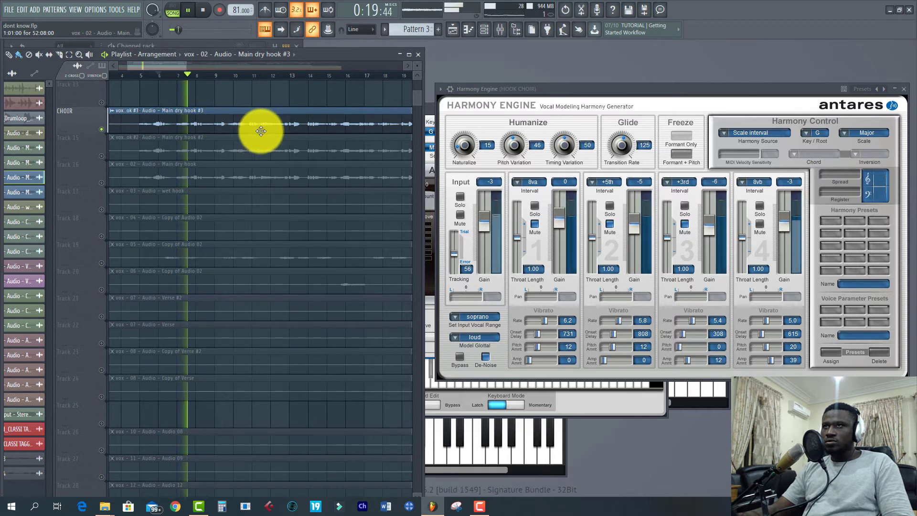
{"action": "left_click", "coordinate": [460, 214]}
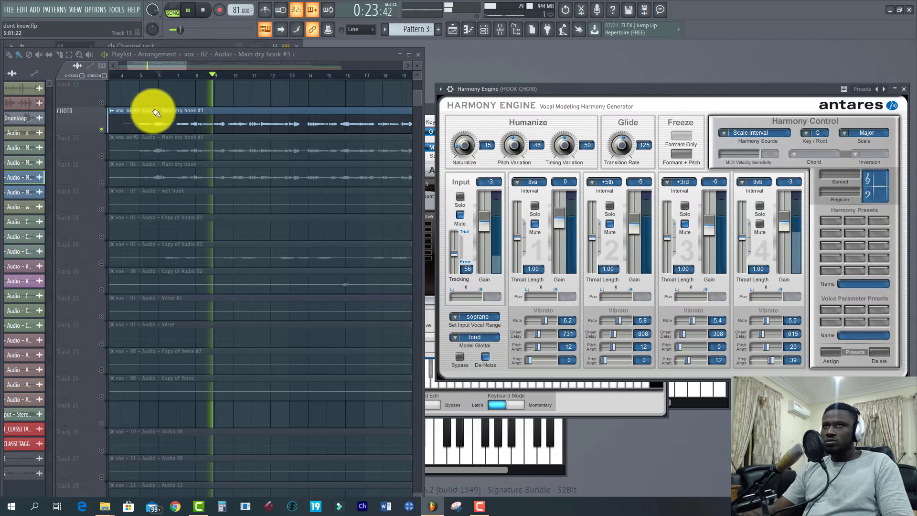
{"action": "left_click", "coordinate": [197, 123]}
{"action": "left_click", "coordinate": [660, 90]}
{"action": "key", "text": "space"}
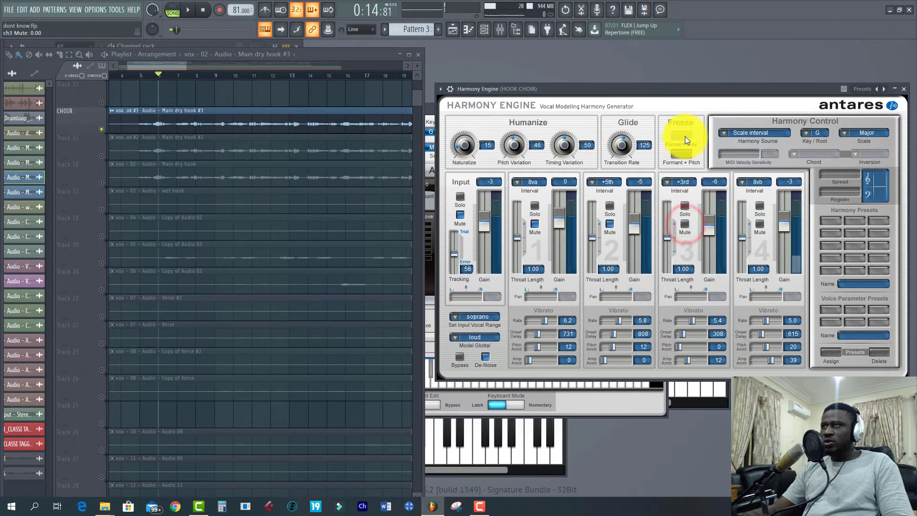
Step: During playback, raise voice 3's gain to 0 dB and unmute the dry input
{"action": "left_click", "coordinate": [670, 92]}
{"action": "key", "text": "space"}
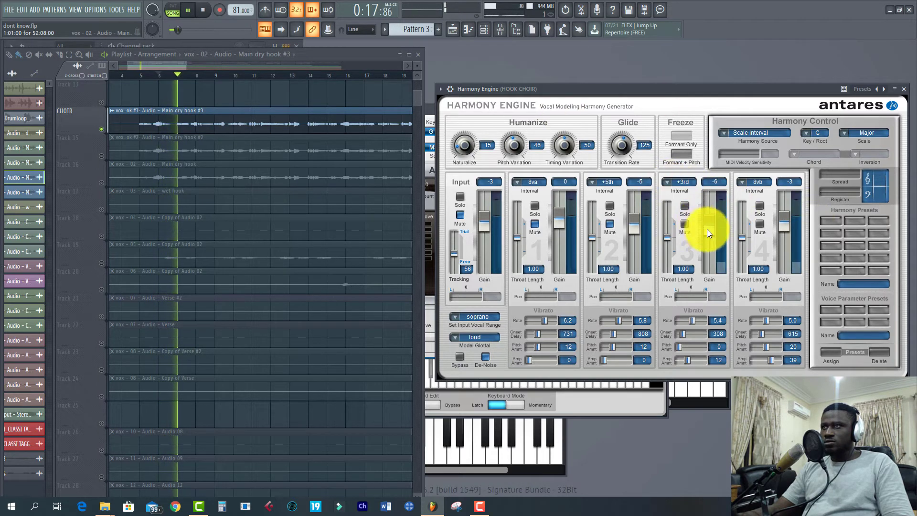
{"action": "left_click_drag", "start_coordinate": [710, 229], "coordinate": [712, 220]}
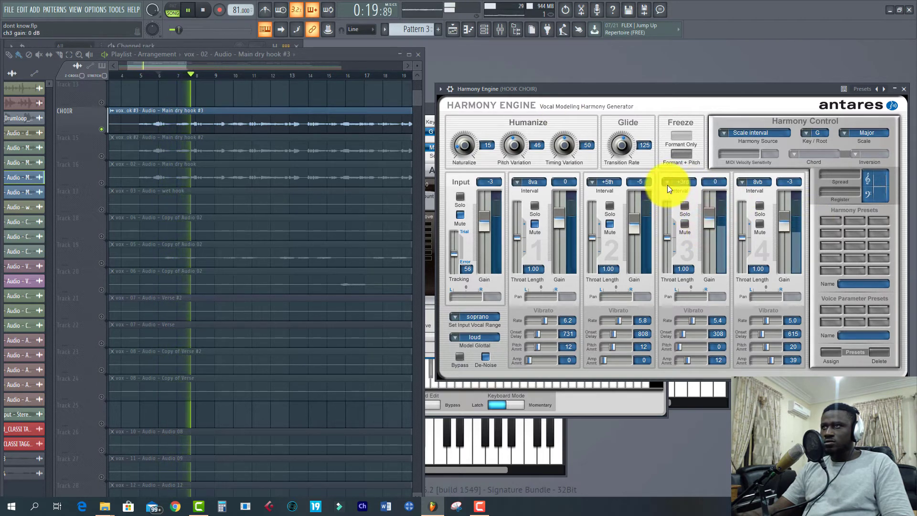
{"action": "left_click", "coordinate": [460, 214]}
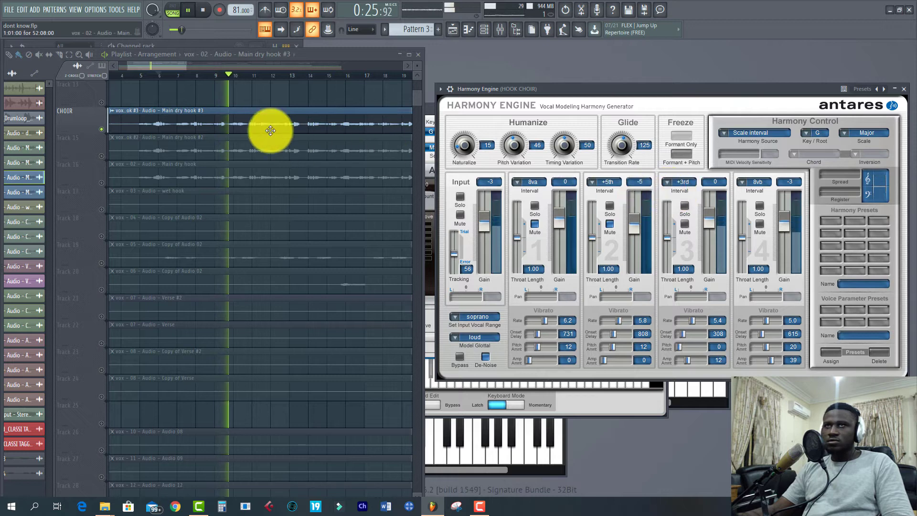
Step: Change voice 3's interval to +4th and play the hook to hear it
{"action": "key", "text": "space"}
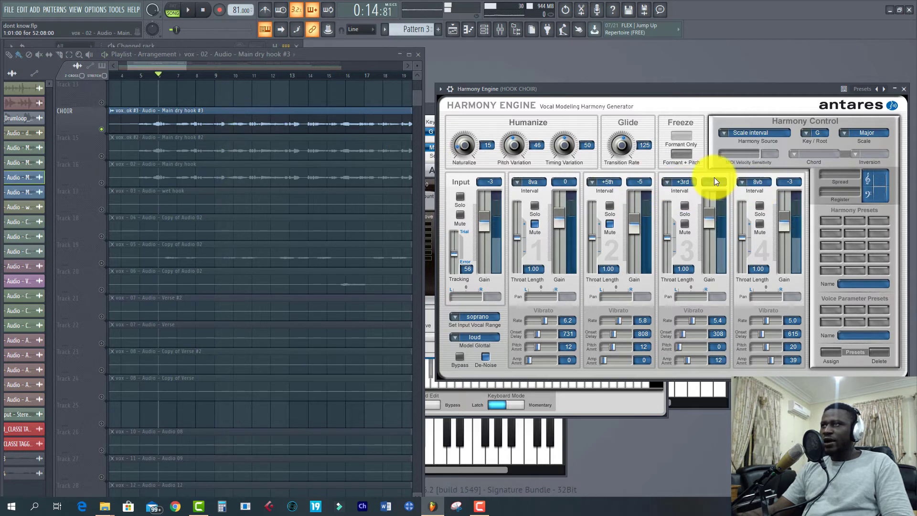
{"action": "left_click", "coordinate": [679, 180]}
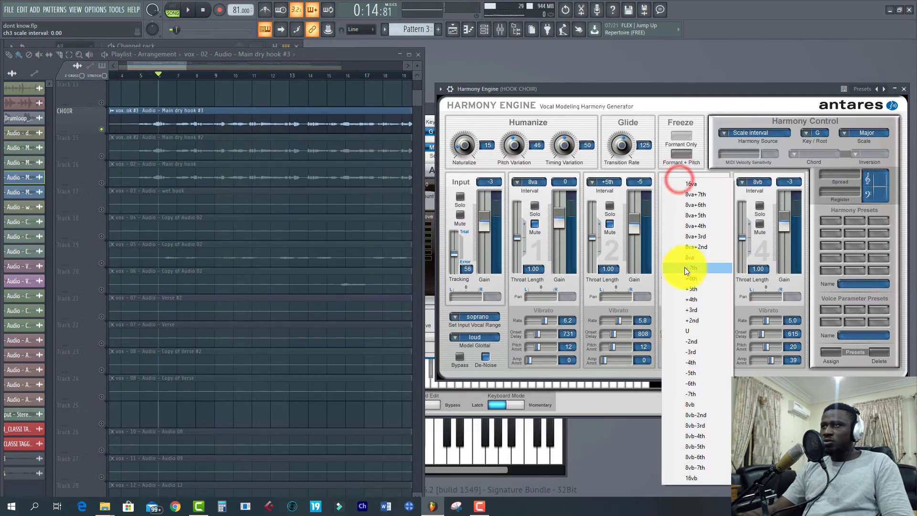
{"action": "left_click", "coordinate": [693, 300]}
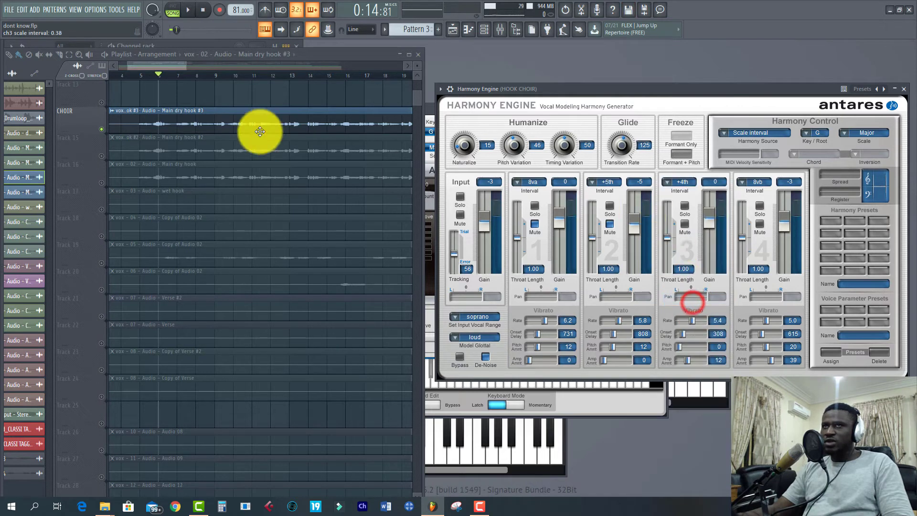
{"action": "left_click", "coordinate": [193, 123]}
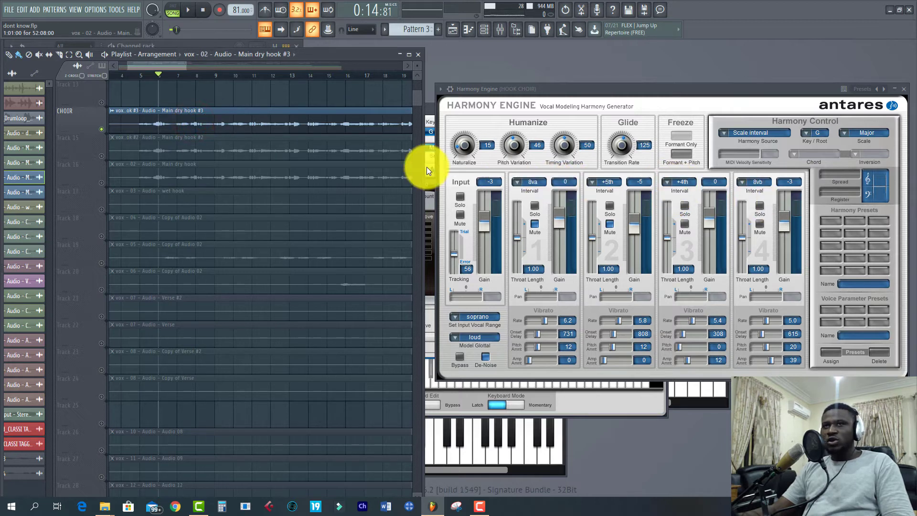
{"action": "left_click", "coordinate": [293, 129]}
{"action": "key", "text": "space"}
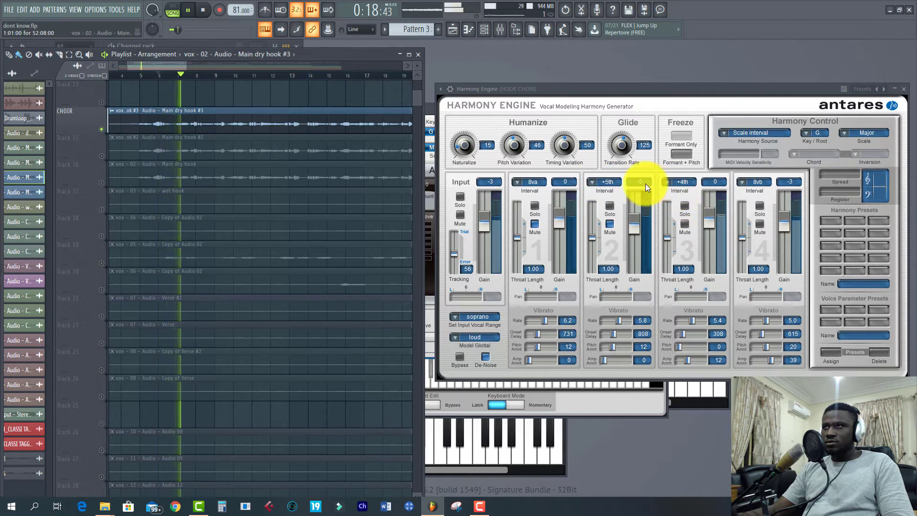
{"action": "left_click", "coordinate": [253, 125]}
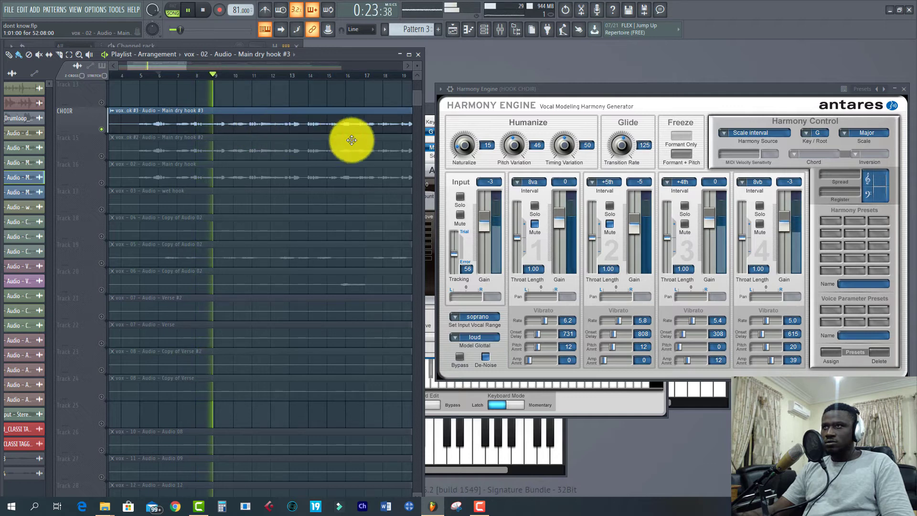
Step: Set voice 2's interval to unison (U), unmute it, and start playback
{"action": "key", "text": "space"}
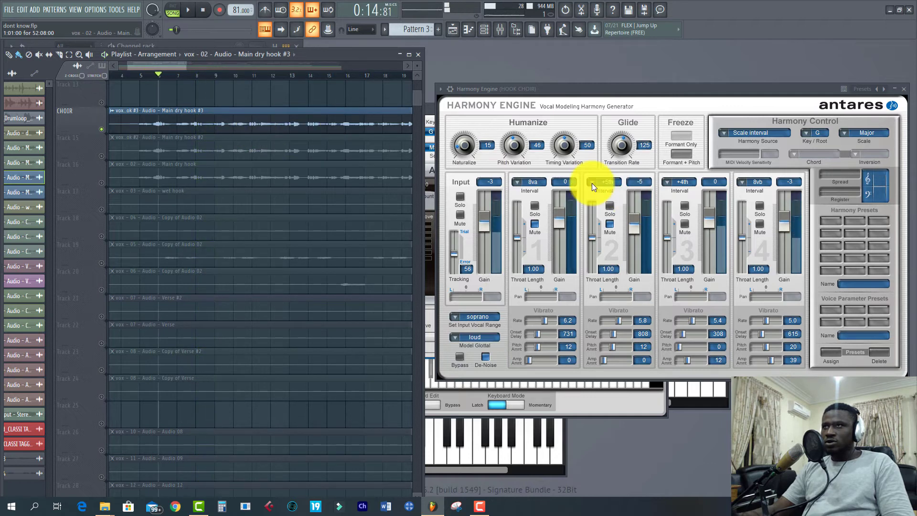
{"action": "left_click", "coordinate": [592, 183]}
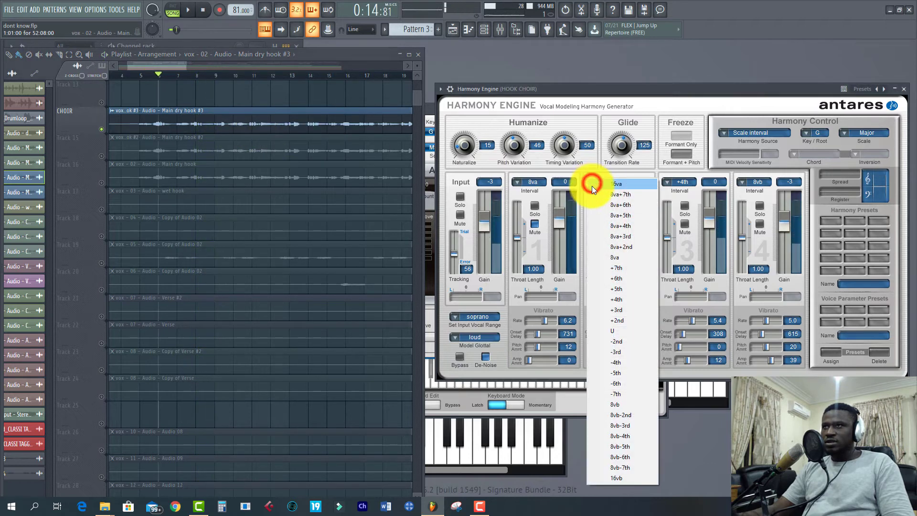
{"action": "left_click", "coordinate": [613, 331]}
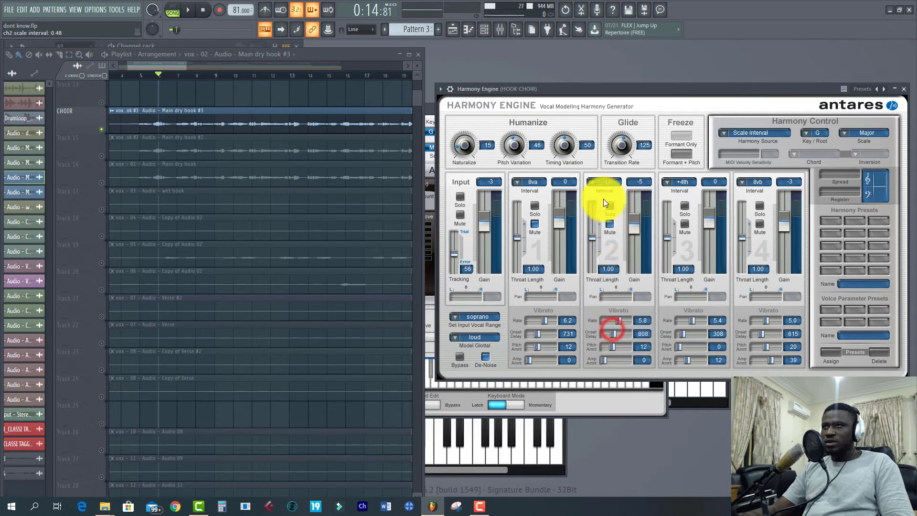
{"action": "left_click", "coordinate": [608, 229]}
{"action": "left_click", "coordinate": [610, 222]}
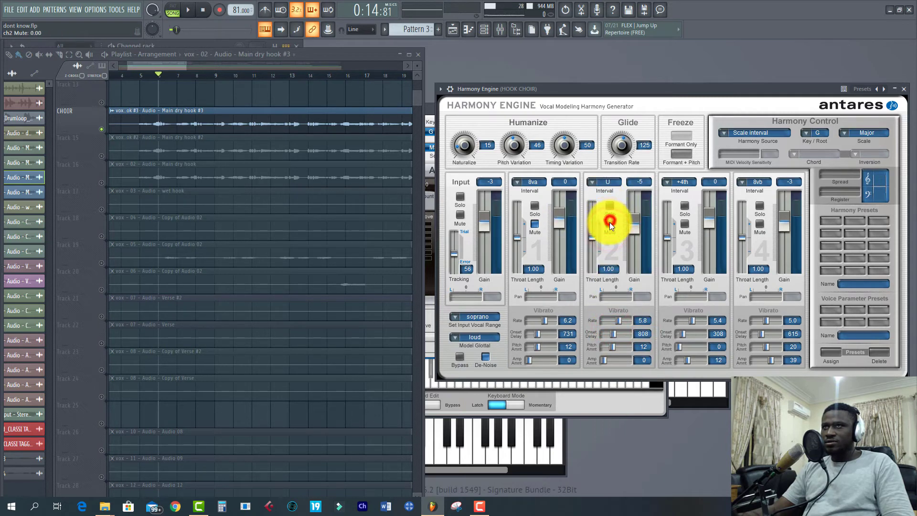
{"action": "left_click", "coordinate": [274, 118]}
{"action": "key", "text": "space"}
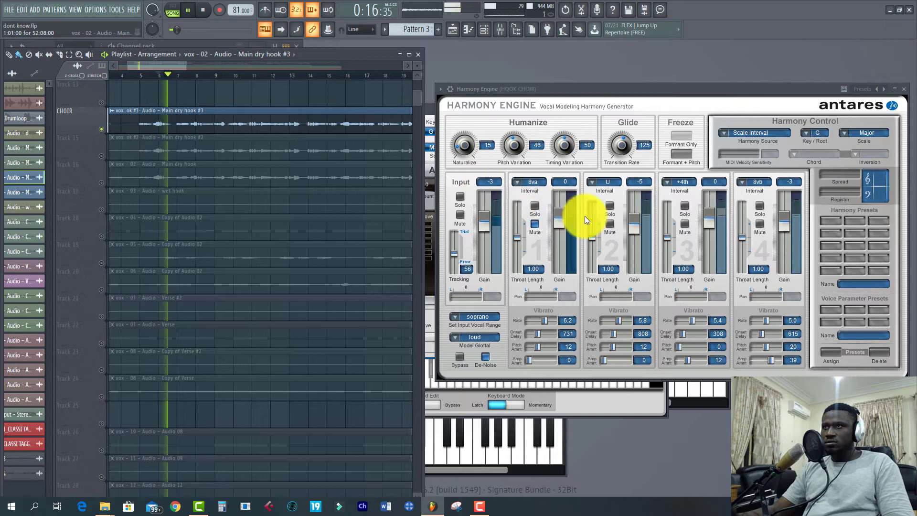
Step: Raise voice 2's gain to 3 dB, then briefly unmute and re-mute voice 1
{"action": "left_click_drag", "start_coordinate": [636, 228], "coordinate": [635, 219]}
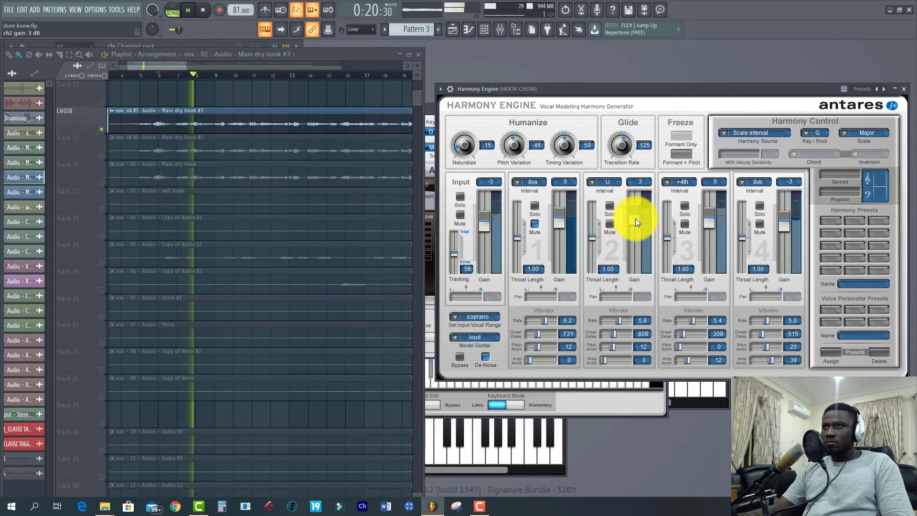
{"action": "left_click", "coordinate": [154, 113]}
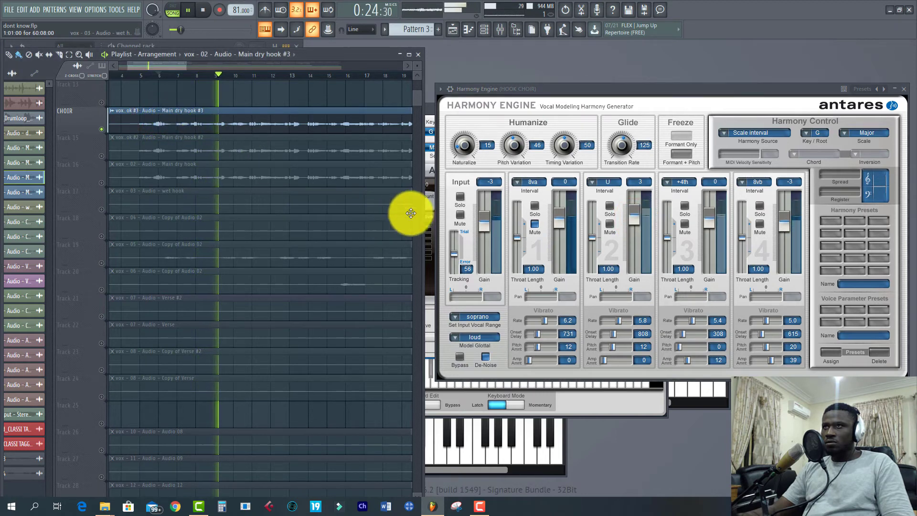
{"action": "left_click", "coordinate": [534, 239]}
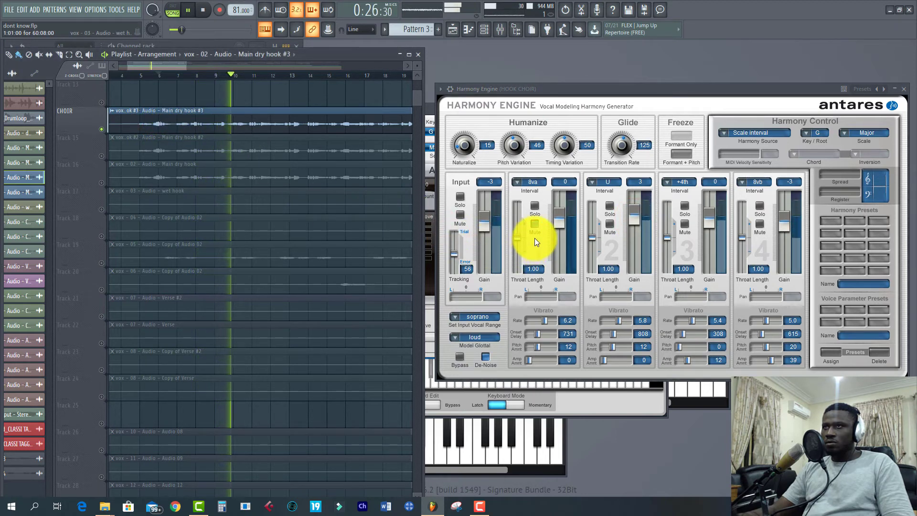
{"action": "left_click", "coordinate": [535, 234]}
Step: Stop playback and set harmony voice 4 to 8vb, an octave below
{"action": "key", "text": "space"}
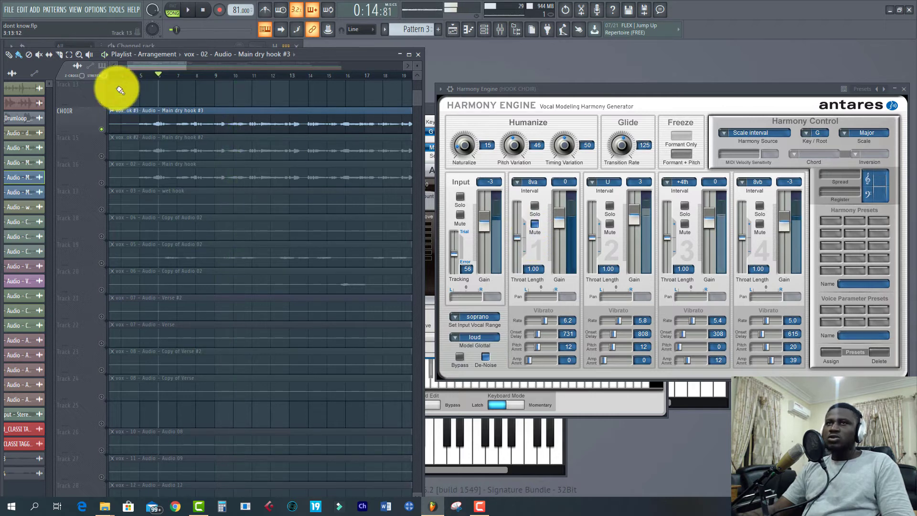
{"action": "left_click", "coordinate": [166, 124]}
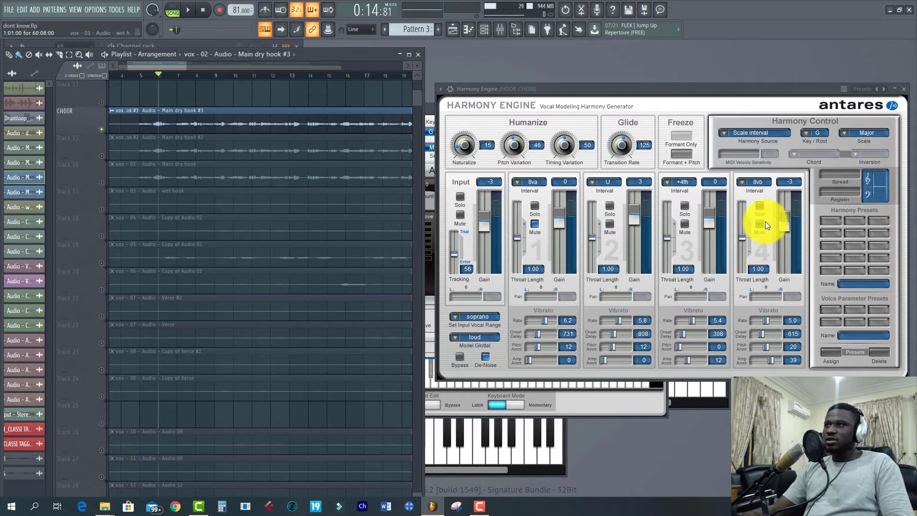
{"action": "left_click", "coordinate": [759, 182]}
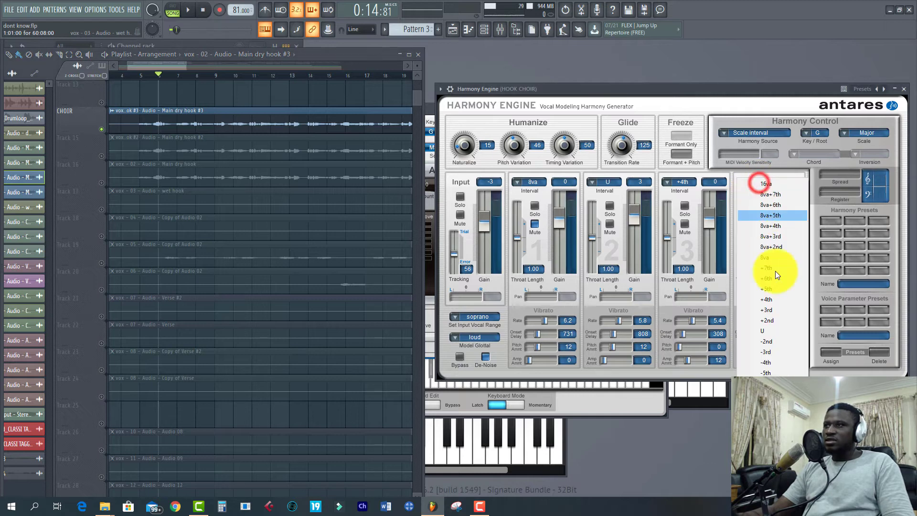
{"action": "left_click", "coordinate": [751, 314]}
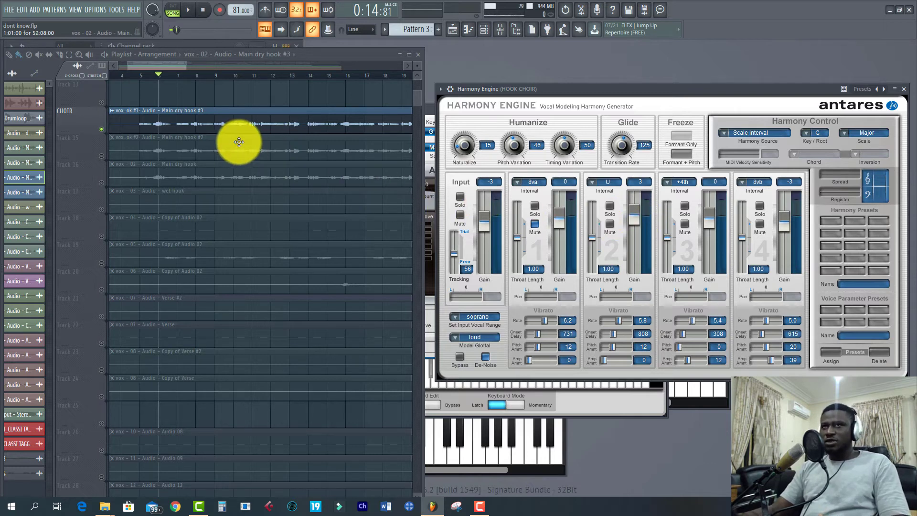
Step: Copy the Main dry hook #3 clip onto Track 13, aligned with the CHOIR clip at bar 1
{"action": "mouse_move", "coordinate": [177, 118]}
{"action": "left_mouse_down"}
{"action": "mouse_move", "coordinate": [98, 117]}
{"action": "mouse_move", "coordinate": [167, 119]}
{"action": "left_mouse_up"}
{"action": "scroll", "coordinate": [178, 123], "scroll_direction": "up", "scroll_amount": 1}
{"action": "left_click", "coordinate": [158, 150]}
{"action": "left_click", "coordinate": [114, 124]}
{"action": "left_click", "coordinate": [469, 346]}
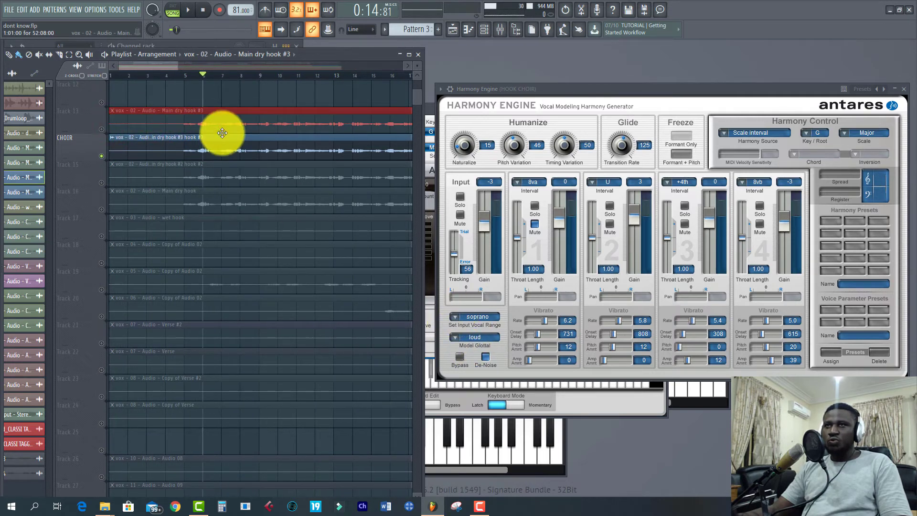
Step: Delete the extra hook copy on Track 13, set input vocal range to baritone/bass, and audition it
{"action": "right_click", "coordinate": [250, 119]}
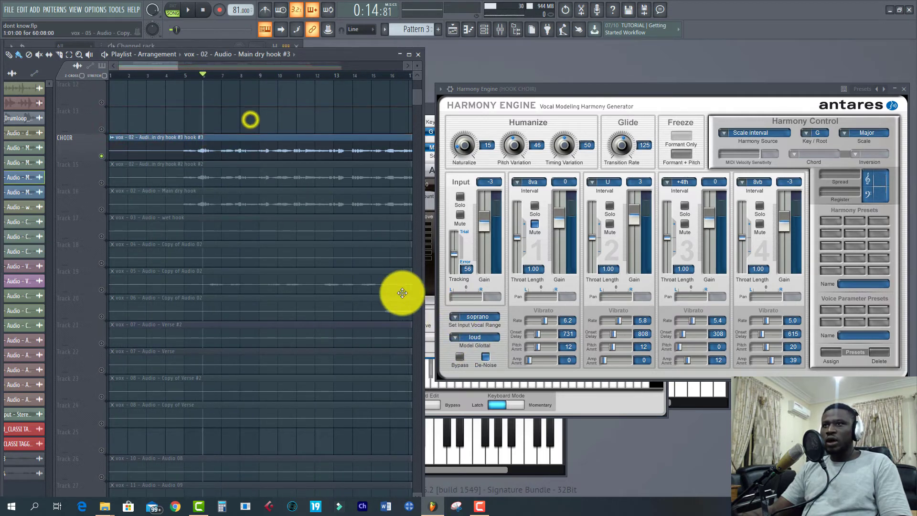
{"action": "left_click", "coordinate": [462, 318]}
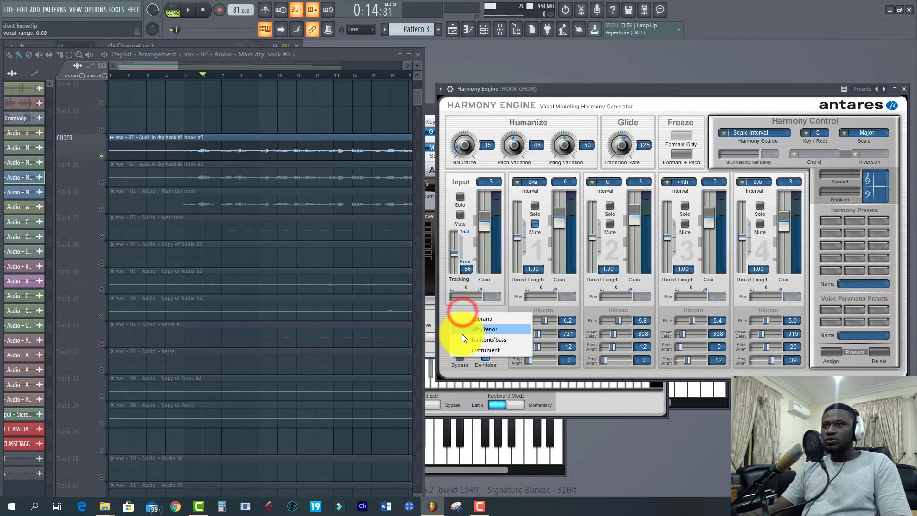
{"action": "left_click", "coordinate": [472, 340]}
{"action": "left_click", "coordinate": [255, 150]}
{"action": "key", "text": "space"}
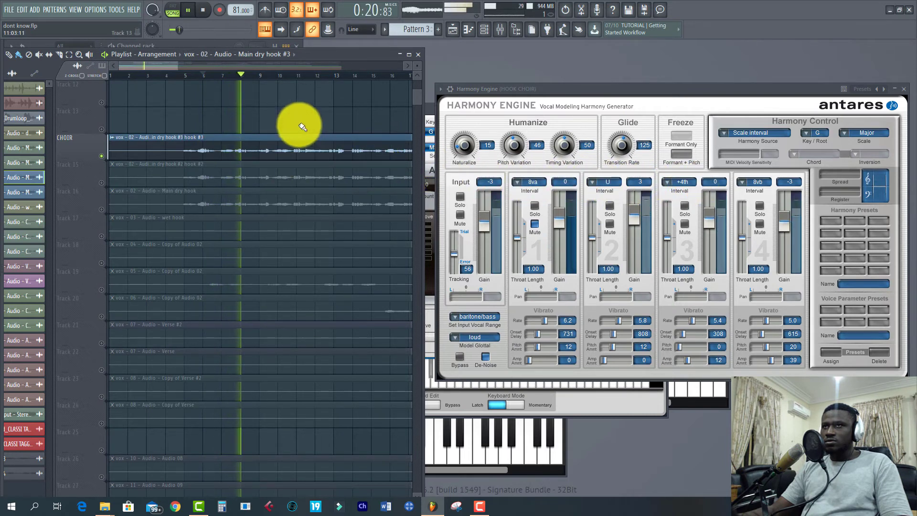
{"action": "left_click", "coordinate": [281, 150]}
{"action": "key", "text": "space"}
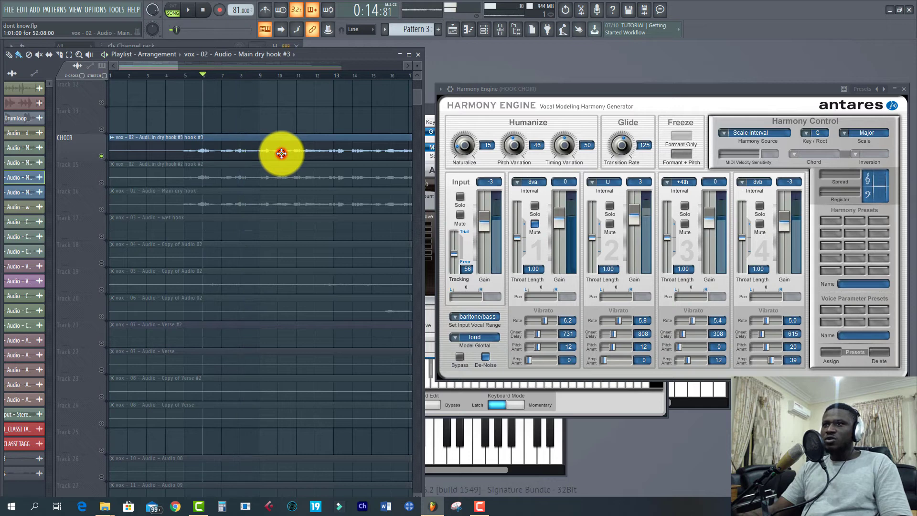
Step: Switch the input vocal range to soprano and play the hook to compare
{"action": "left_click", "coordinate": [479, 321]}
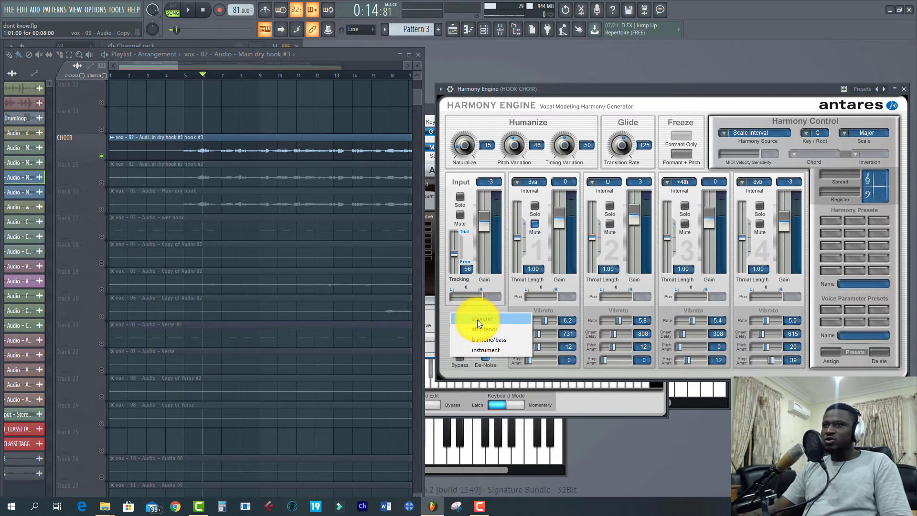
{"action": "left_click", "coordinate": [477, 320]}
{"action": "key", "text": "space"}
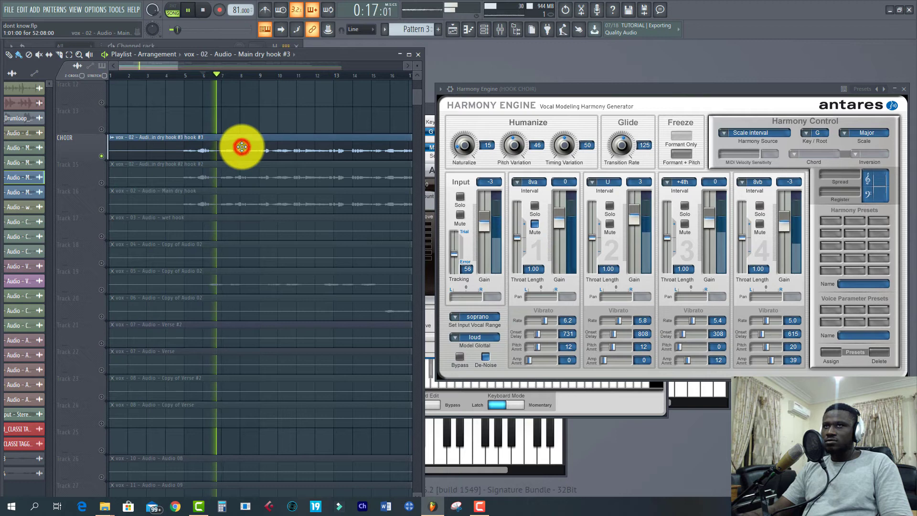
{"action": "left_click", "coordinate": [293, 154]}
{"action": "key", "text": "space"}
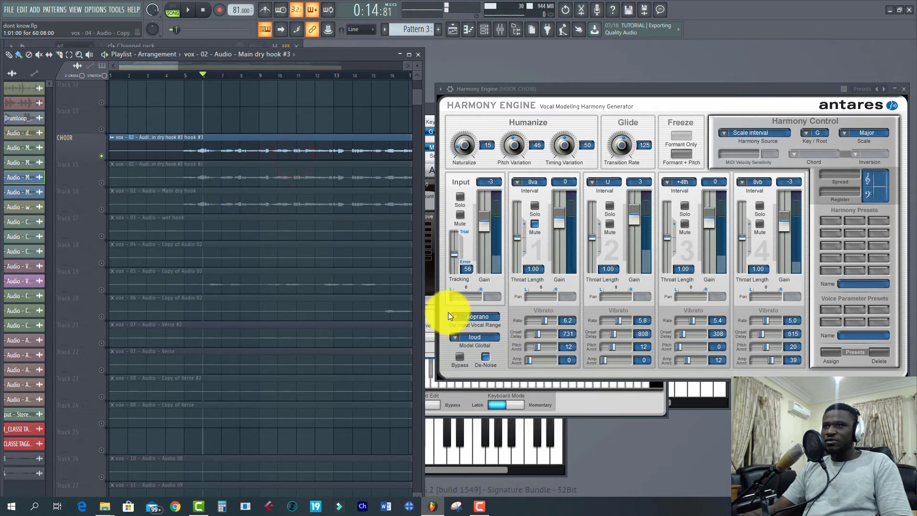
Step: Return the input vocal range to baritone/bass and play the hook once more
{"action": "left_click", "coordinate": [452, 315]}
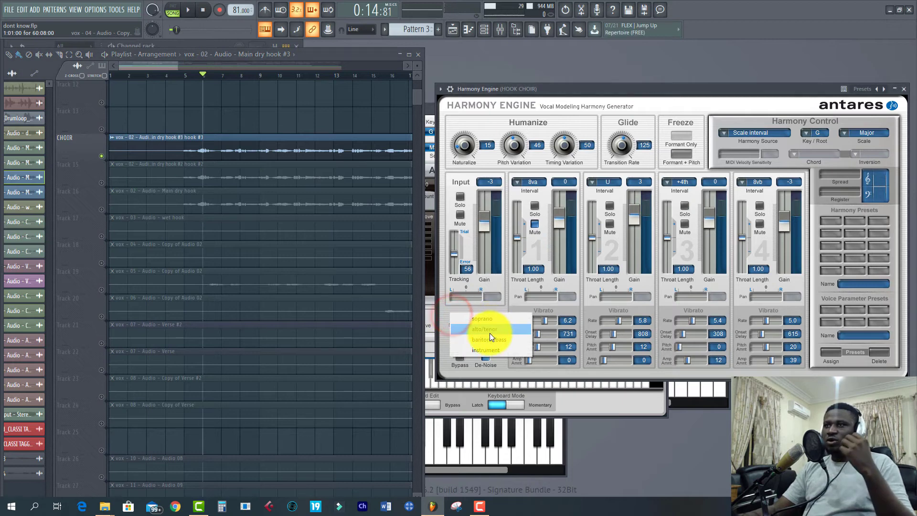
{"action": "left_click", "coordinate": [491, 340]}
{"action": "left_click", "coordinate": [246, 154]}
{"action": "key", "text": "space"}
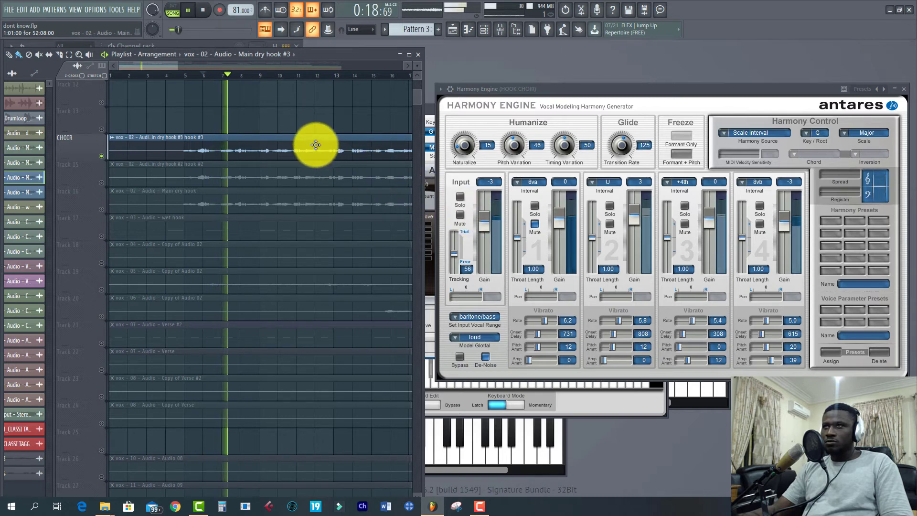
{"action": "key", "text": "space"}
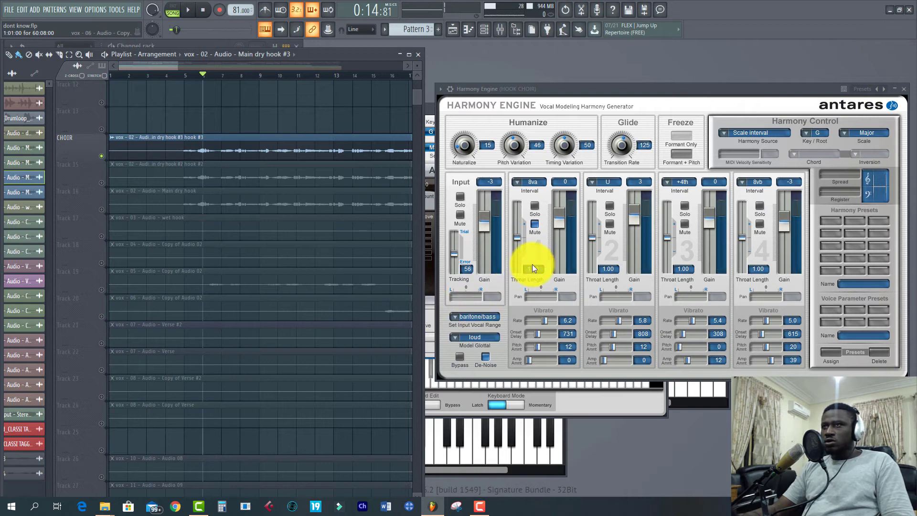
Step: Nudge Harmony Engine input gain up, unmute the dry hooks on Tracks 15 and 16, and play from bar 4
{"action": "left_click_drag", "start_coordinate": [490, 229], "coordinate": [477, 217]}
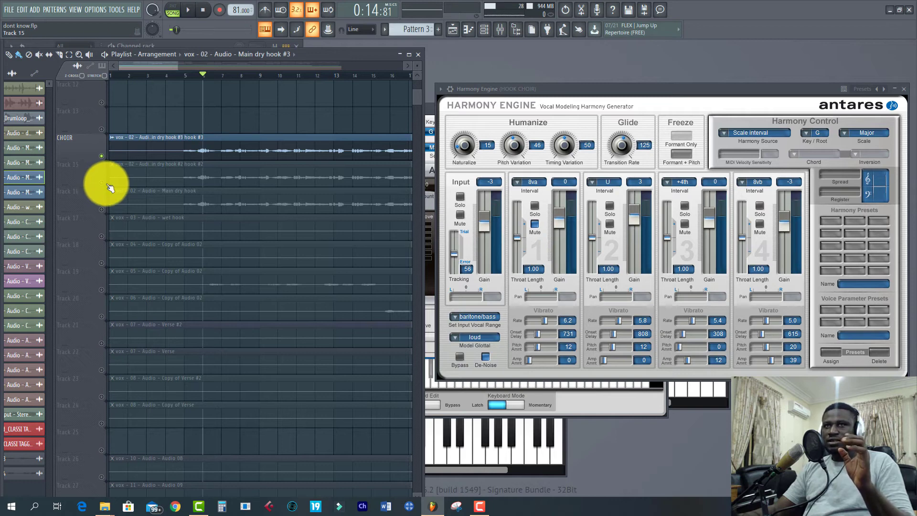
{"action": "left_click_drag", "start_coordinate": [107, 183], "coordinate": [106, 205]}
{"action": "left_click", "coordinate": [195, 160]}
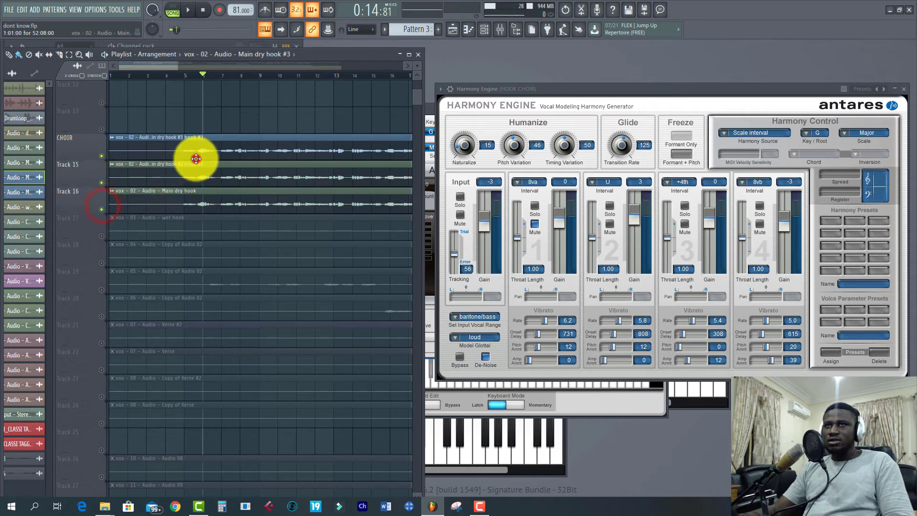
{"action": "left_click", "coordinate": [181, 76]}
{"action": "key", "text": "space"}
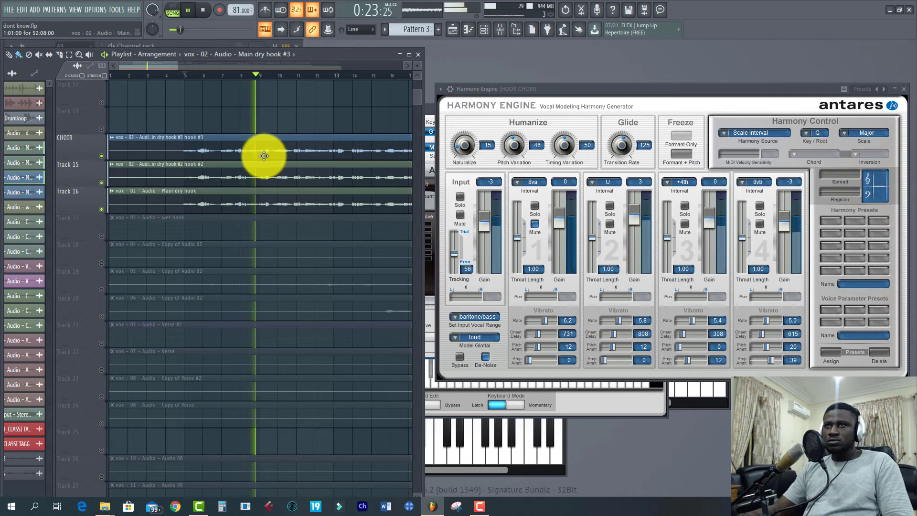
Step: Change harmony voice 3's interval from +4th to 16va and stop playback
{"action": "left_click", "coordinate": [680, 182]}
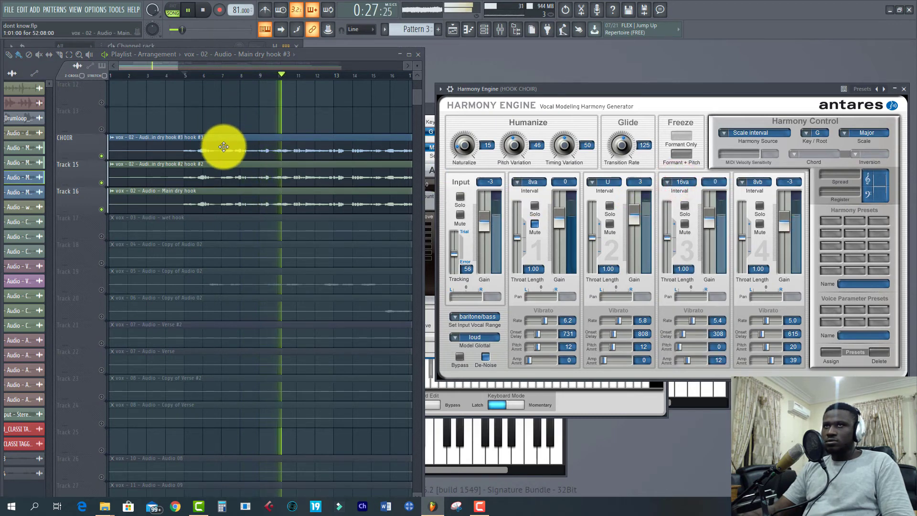
{"action": "left_click", "coordinate": [222, 147]}
{"action": "key", "text": "space"}
Step: Set harmony voice 3 to +3rd and play the hook from bar 5 before stopping
{"action": "left_click", "coordinate": [681, 181]}
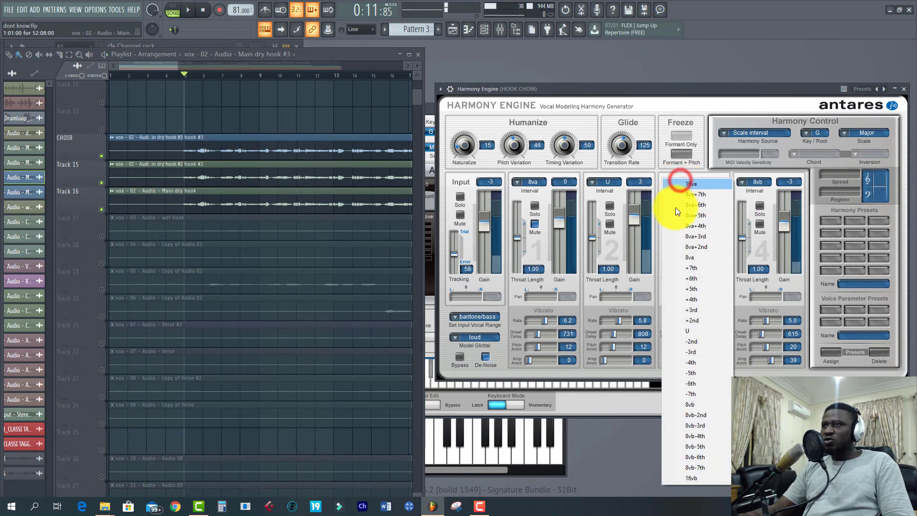
{"action": "left_click", "coordinate": [705, 310]}
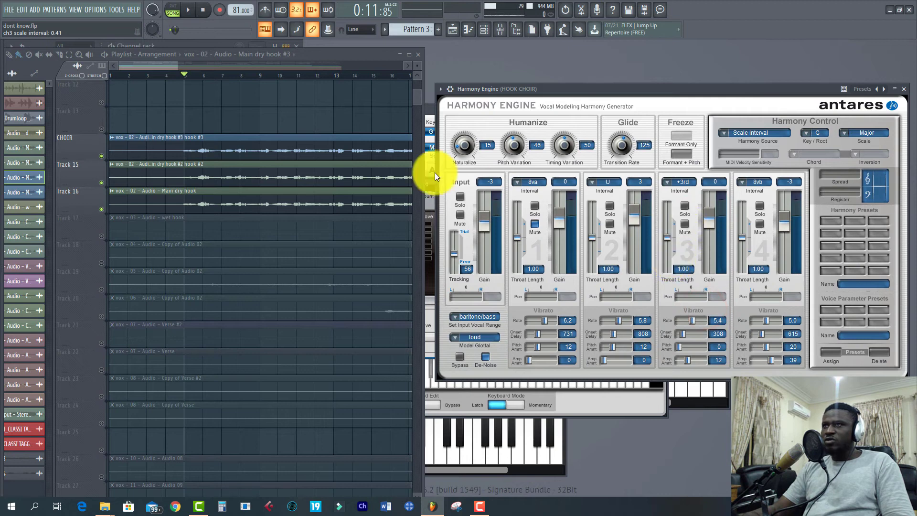
{"action": "left_click", "coordinate": [190, 76]}
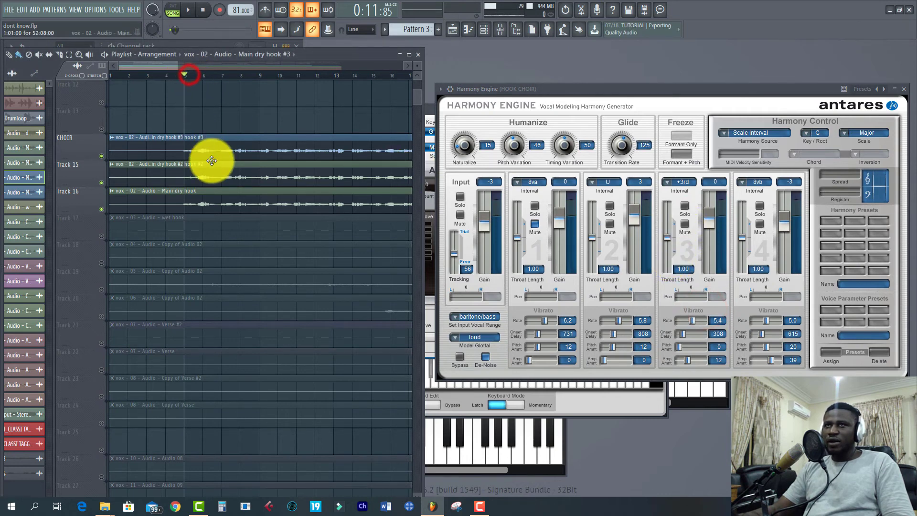
{"action": "left_click", "coordinate": [211, 154]}
{"action": "key", "text": "space"}
{"action": "left_click", "coordinate": [213, 170]}
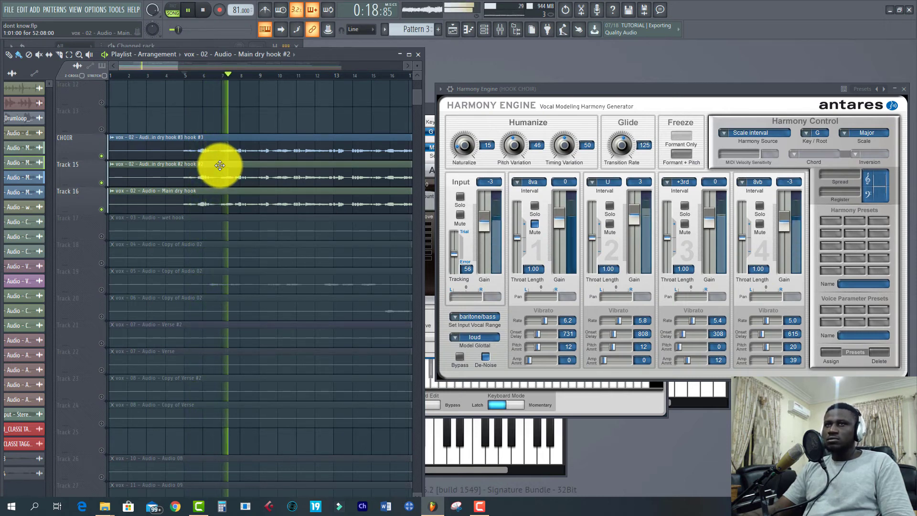
{"action": "scroll", "coordinate": [221, 164], "scroll_direction": "up", "scroll_amount": 1}
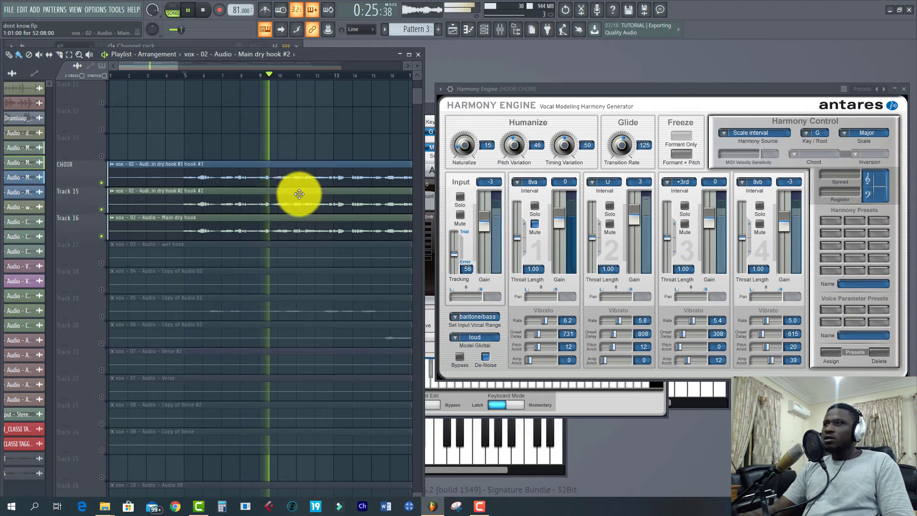
{"action": "key", "text": "space"}
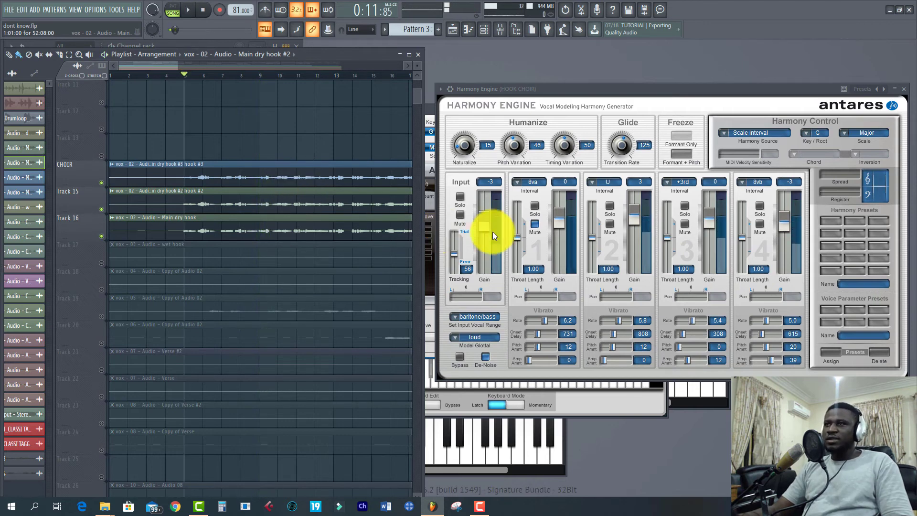
Step: Pull harmony voice 1's gain down to -11 dB and select the Track 15 hook clip
{"action": "left_click_drag", "start_coordinate": [566, 223], "coordinate": [560, 239]}
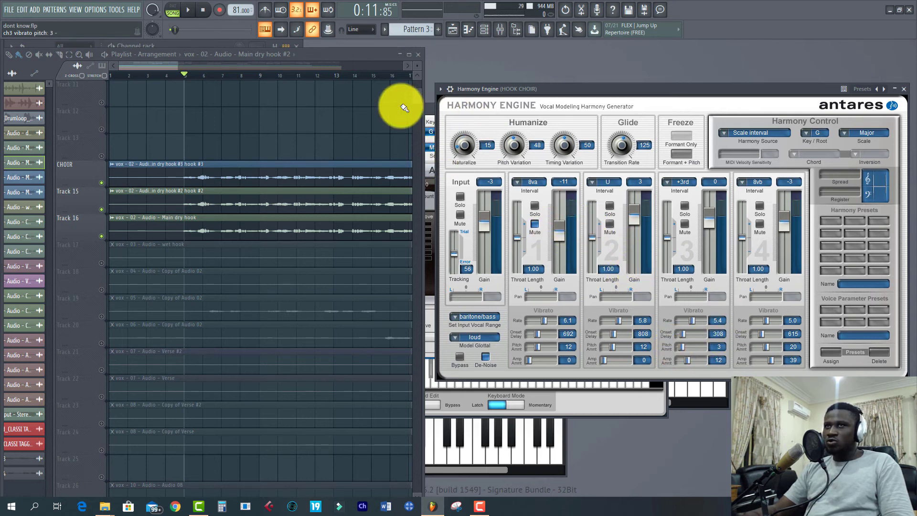
{"action": "left_click", "coordinate": [230, 209]}
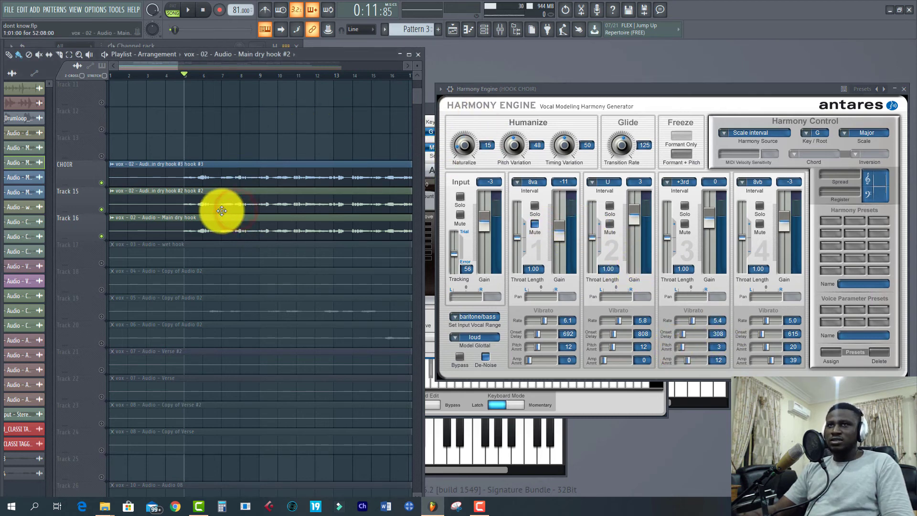
{"action": "scroll", "coordinate": [221, 204], "scroll_direction": "up", "scroll_amount": 3}
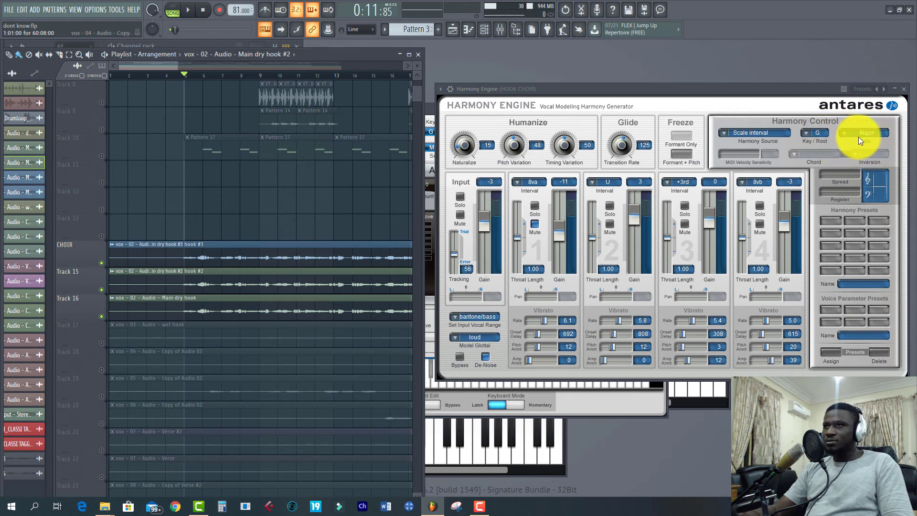
Step: Try soprano, then settle the input vocal range on alto/tenor
{"action": "left_click", "coordinate": [476, 318]}
{"action": "left_click", "coordinate": [471, 342]}
{"action": "left_click", "coordinate": [475, 311]}
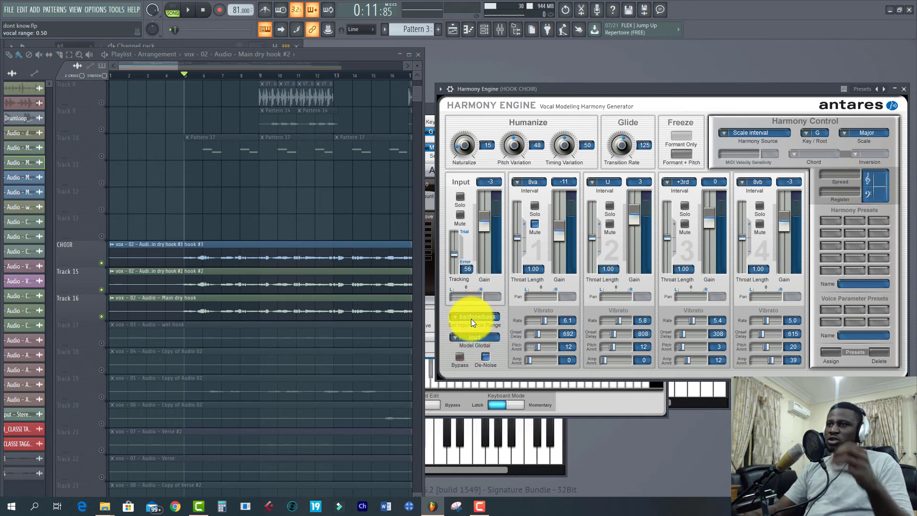
{"action": "left_click", "coordinate": [471, 319]}
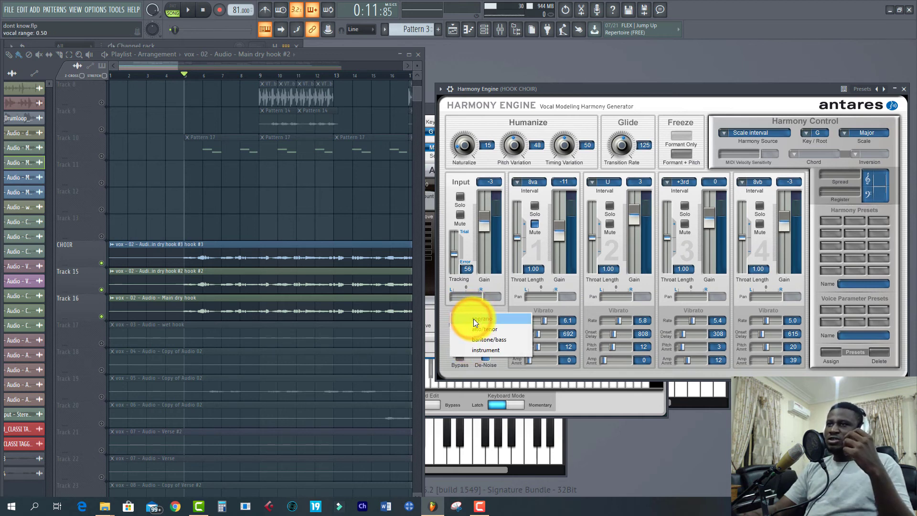
{"action": "left_click", "coordinate": [474, 319]}
{"action": "left_click", "coordinate": [474, 320]}
{"action": "left_click", "coordinate": [480, 328]}
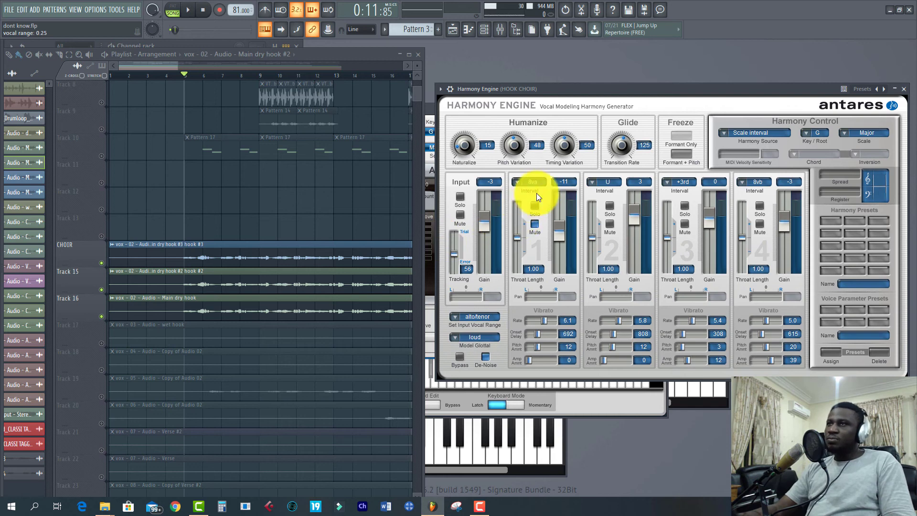
Step: Check voices 1, 2 and 4 intervals unchanged, mute voice 4, and move the song position to bar 5
{"action": "left_click", "coordinate": [514, 182]}
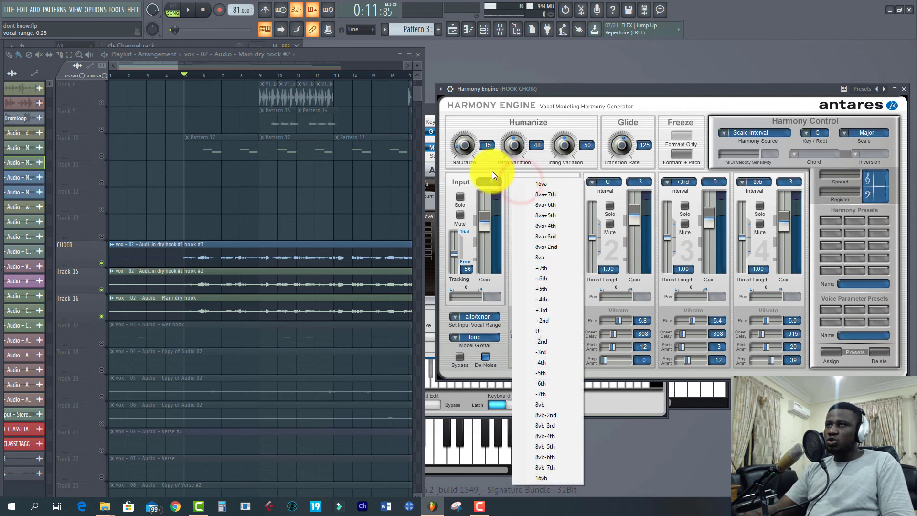
{"action": "left_click", "coordinate": [491, 173]}
{"action": "left_click", "coordinate": [595, 182]}
{"action": "left_click", "coordinate": [562, 174]}
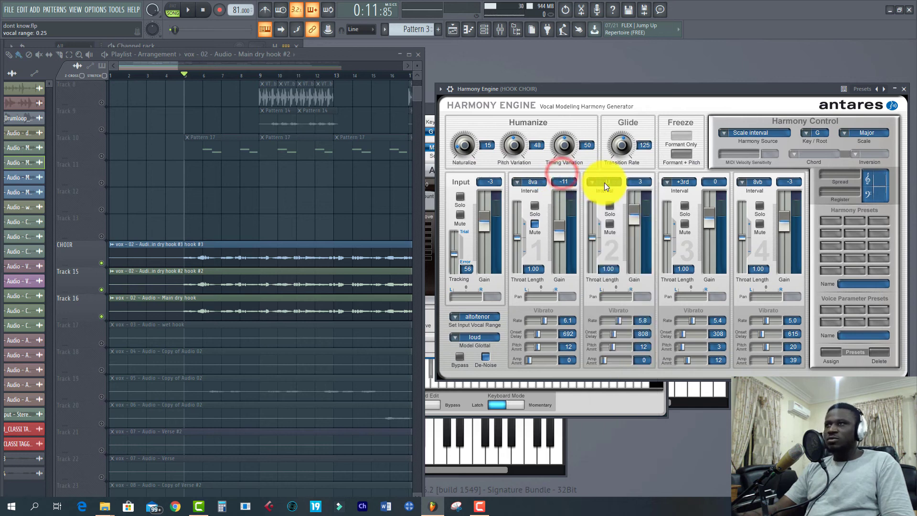
{"action": "left_click", "coordinate": [742, 184]}
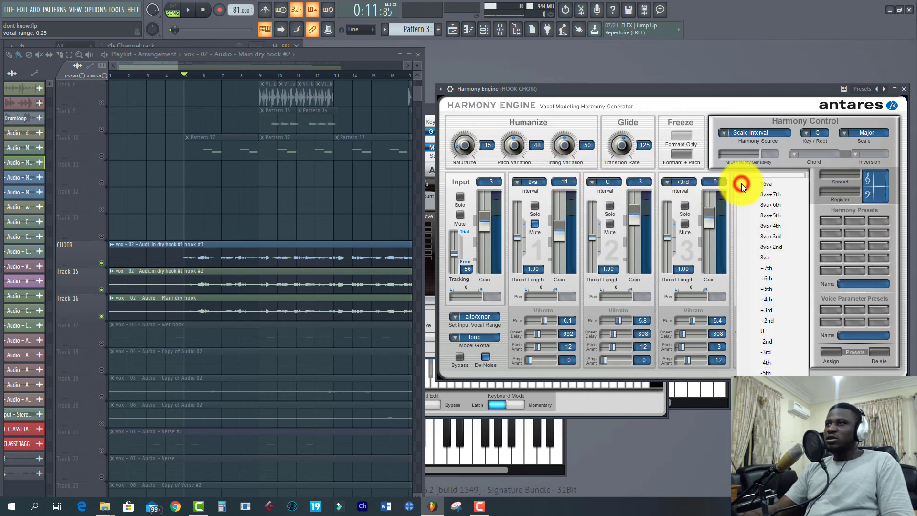
{"action": "left_click", "coordinate": [736, 173]}
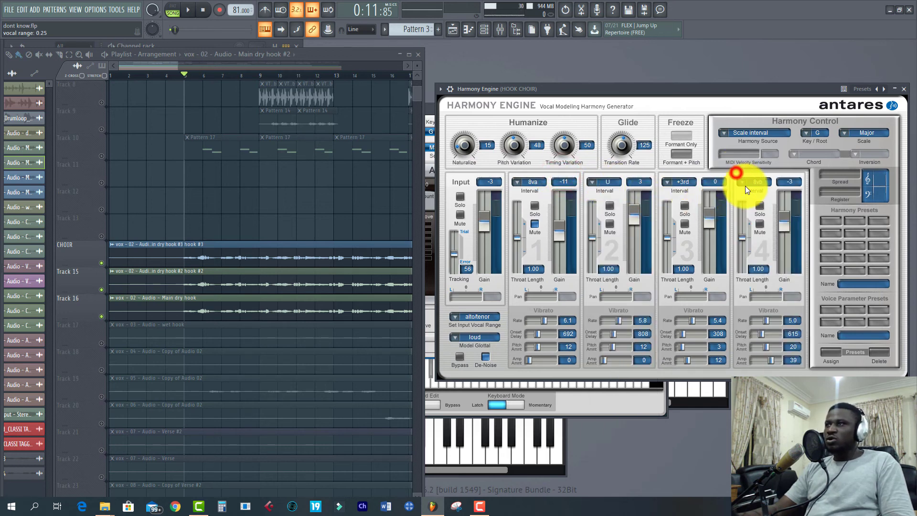
{"action": "left_click", "coordinate": [759, 224]}
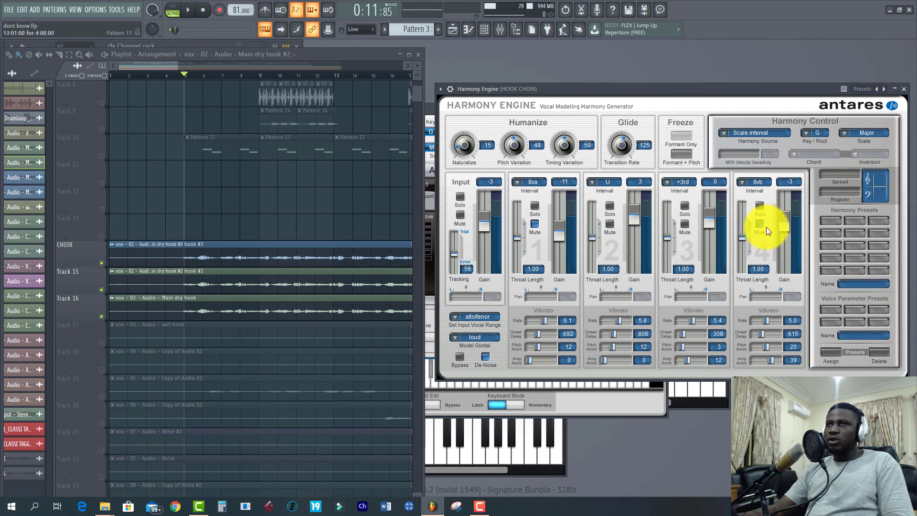
{"action": "left_click", "coordinate": [196, 77]}
Step: Play the hook, then mute harmony voices 3 and 2 and restart playback
{"action": "key", "text": "space"}
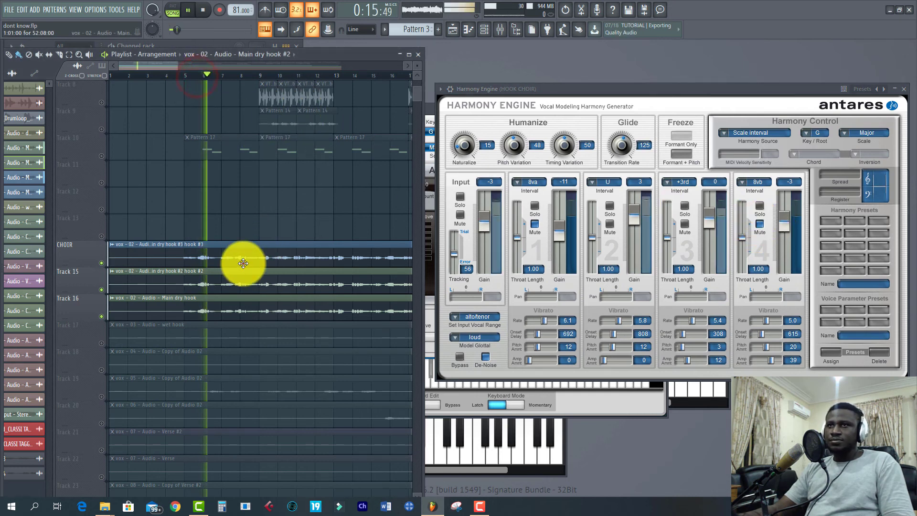
{"action": "left_click", "coordinate": [243, 277]}
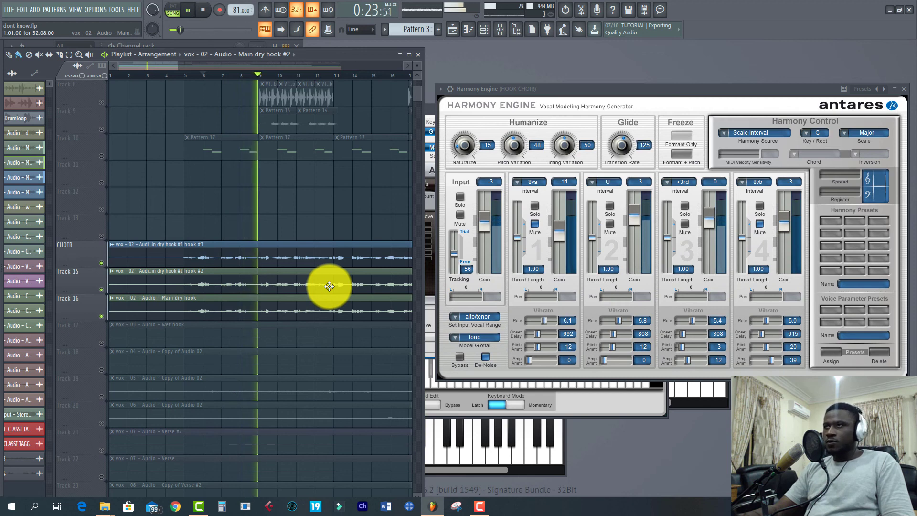
{"action": "key", "text": "space"}
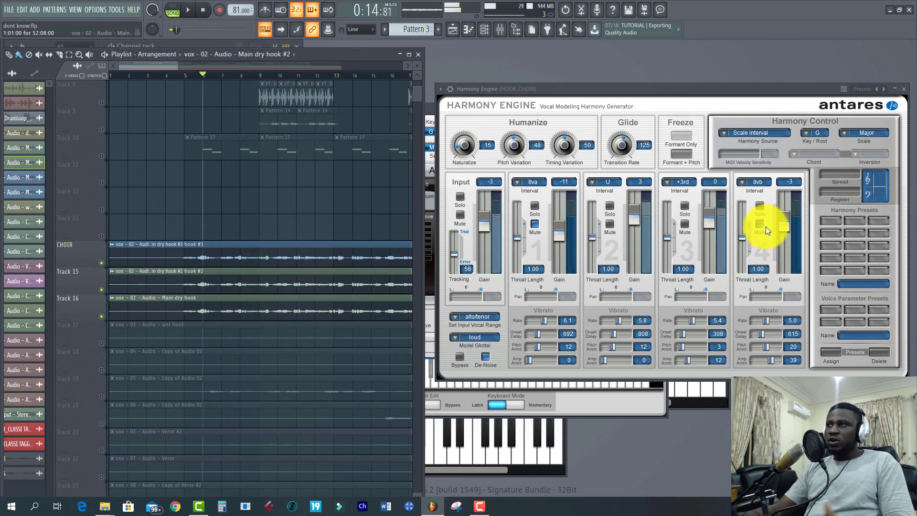
{"action": "left_click", "coordinate": [685, 224]}
{"action": "left_click", "coordinate": [609, 224]}
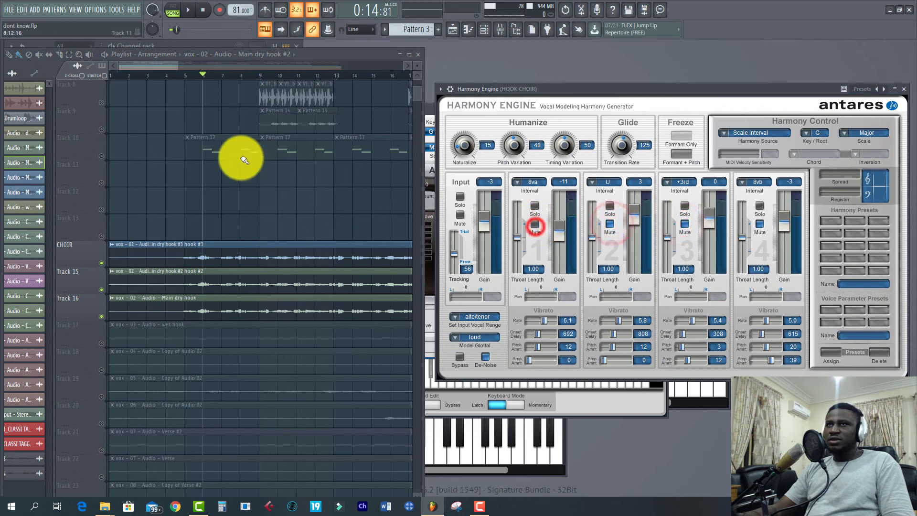
{"action": "left_click", "coordinate": [240, 273]}
{"action": "key", "text": "space"}
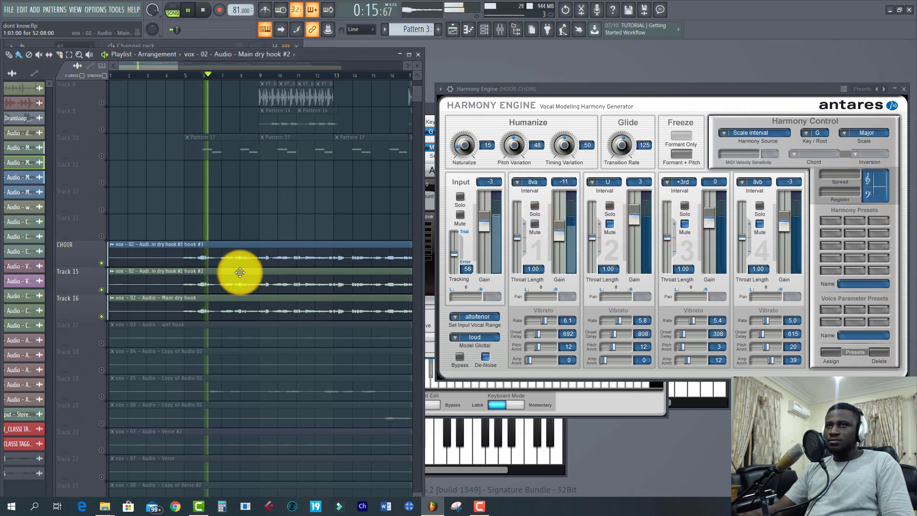
Step: Unmute harmony voice 4 and raise its gain from -3 to 1 dB
{"action": "left_click", "coordinate": [760, 225]}
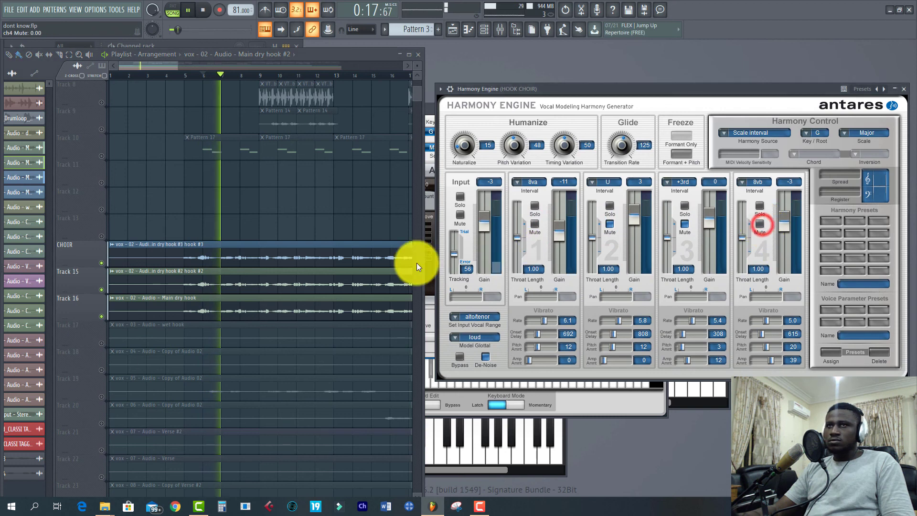
{"action": "left_click", "coordinate": [266, 263]}
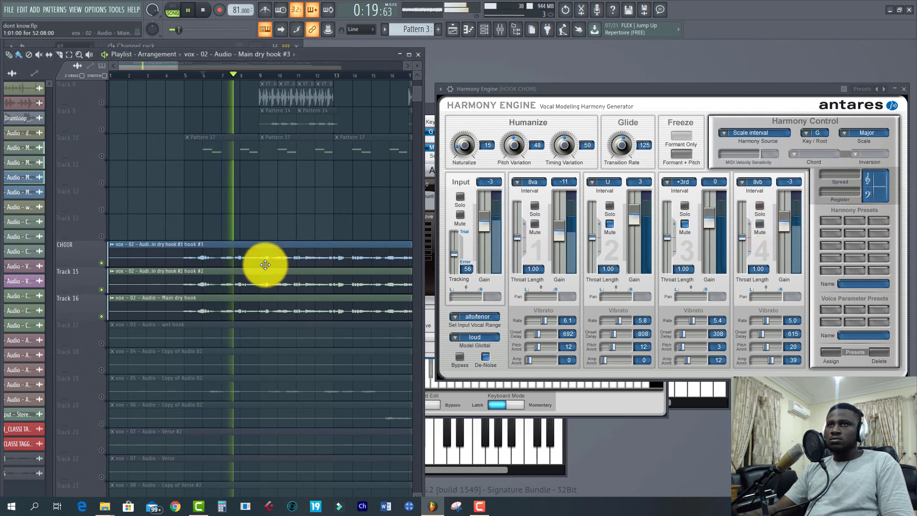
{"action": "left_click", "coordinate": [264, 266]}
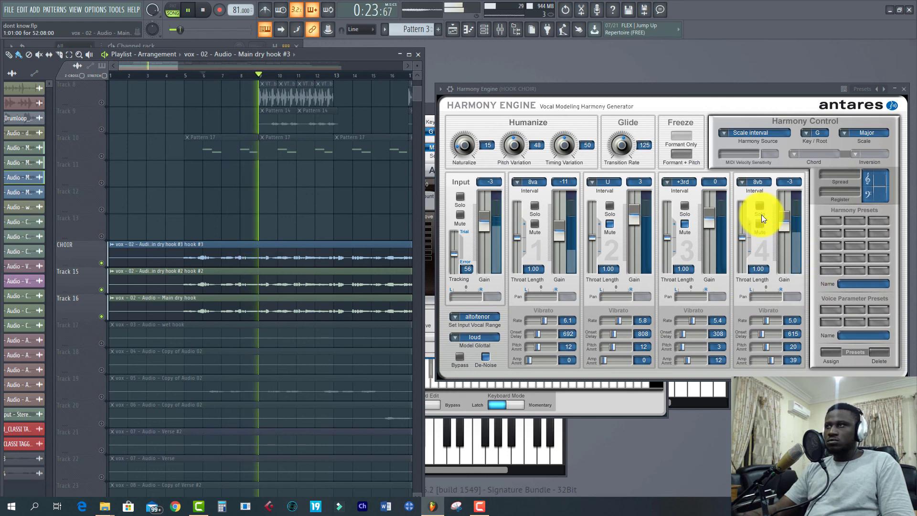
{"action": "left_click_drag", "start_coordinate": [786, 232], "coordinate": [785, 228]}
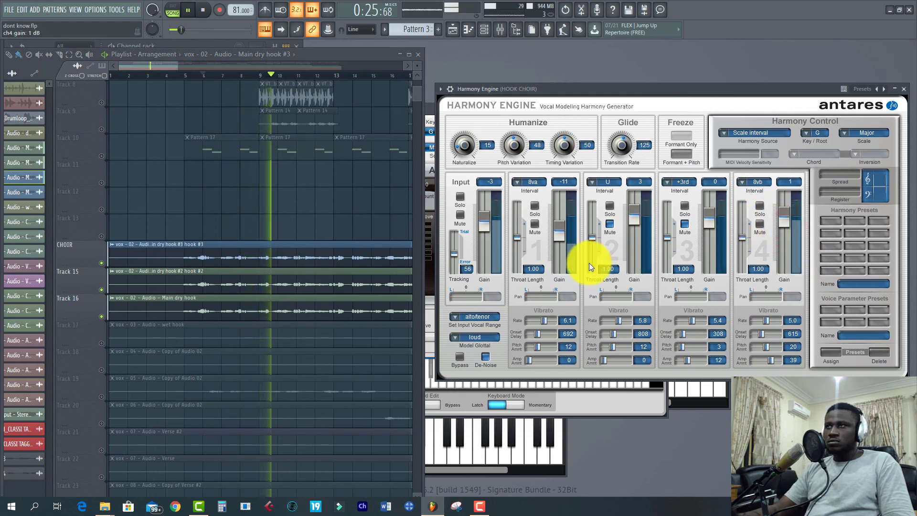
{"action": "left_click", "coordinate": [306, 266]}
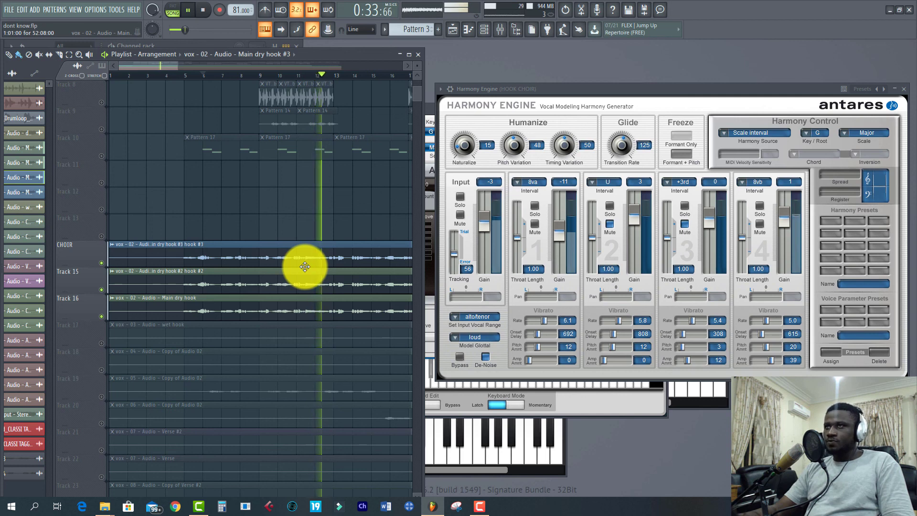
Step: Stop hook playback and drag the Harmony Engine window down the screen
{"action": "key", "text": "space"}
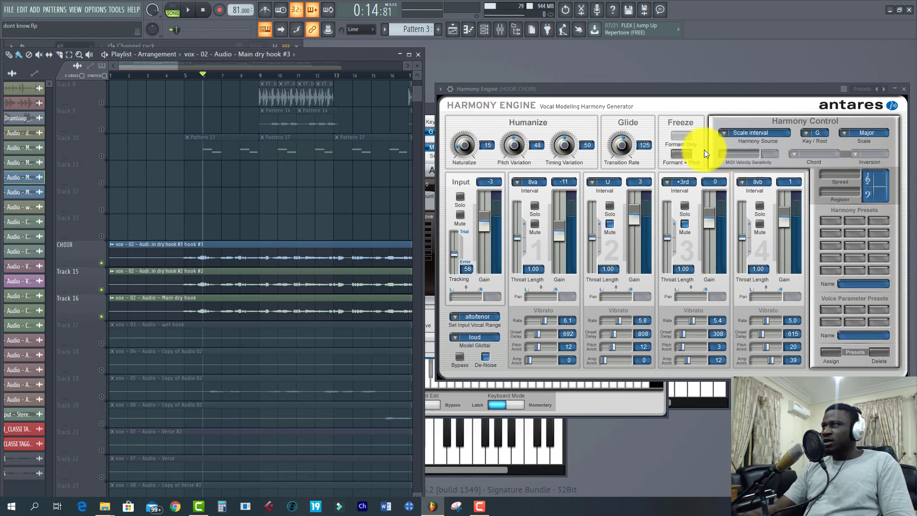
{"action": "left_click_drag", "start_coordinate": [547, 92], "coordinate": [534, 135]}
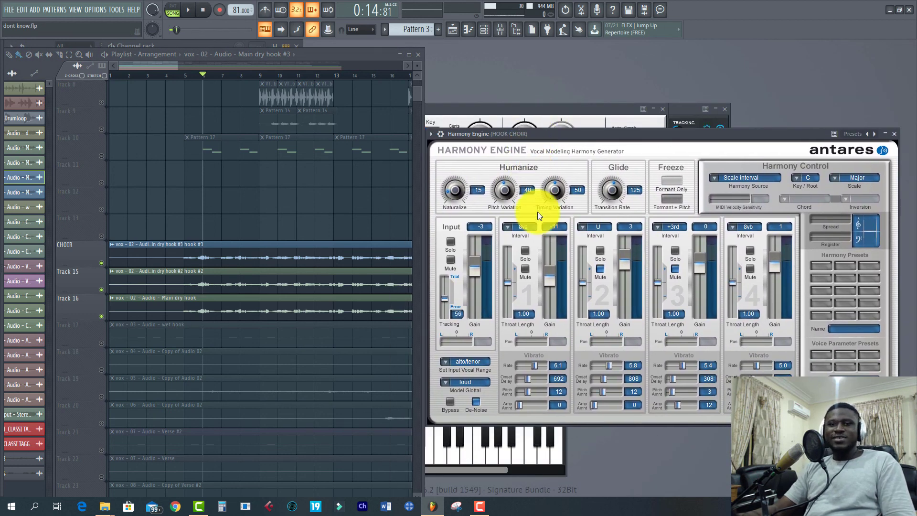